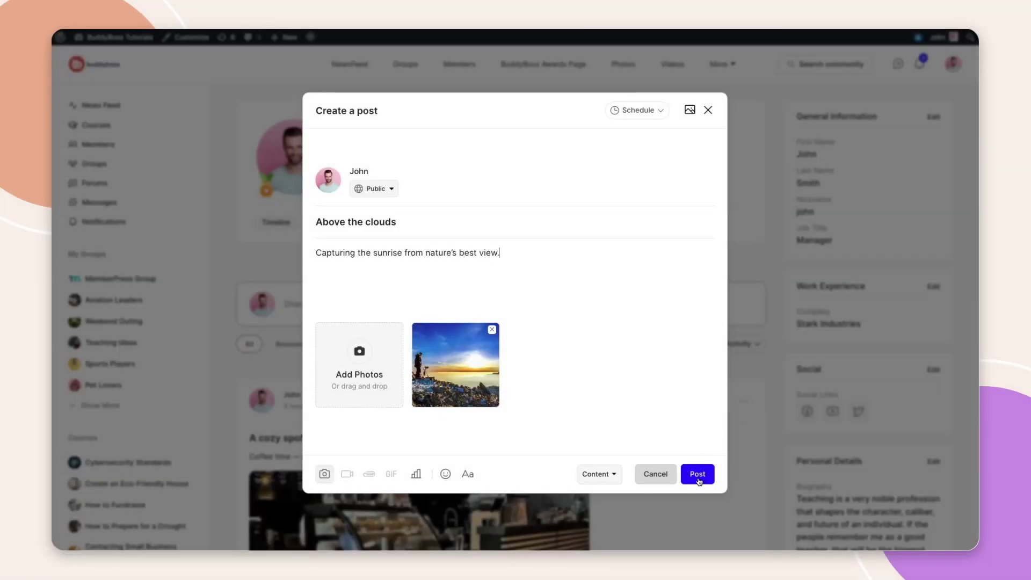
Publish the 'Above the clouds' post with its sunrise photo to the profile timeline
{"action": "left_click", "coordinate": [699, 474]}
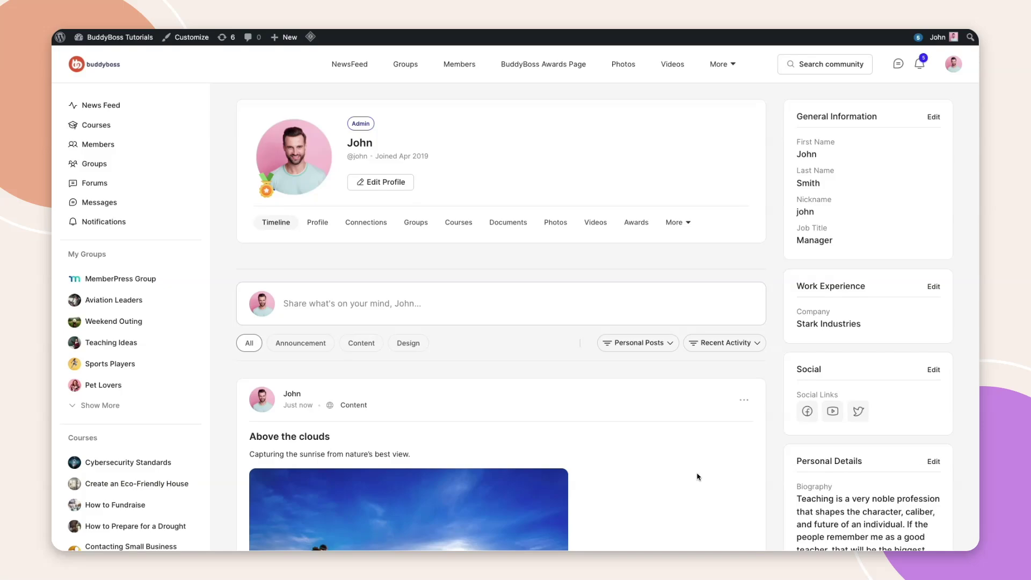
{"action": "scroll", "coordinate": [698, 476], "scroll_direction": "down", "scroll_amount": 3}
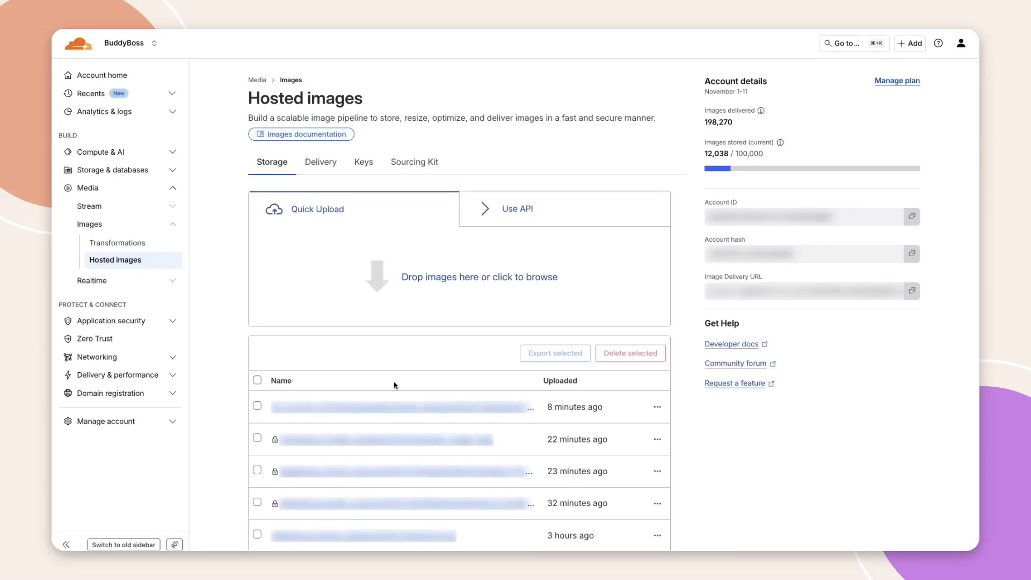
Open an uploaded hosted image to inspect its variants, then go back to Account home
{"action": "left_click", "coordinate": [392, 406]}
{"action": "scroll", "coordinate": [367, 333], "scroll_direction": "down", "scroll_amount": 5}
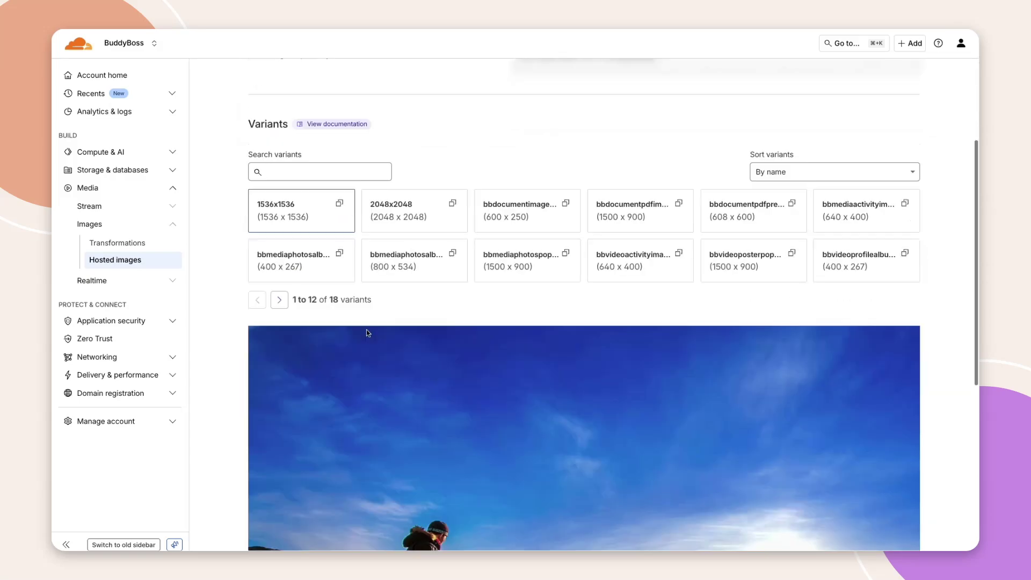
{"action": "scroll", "coordinate": [366, 333], "scroll_direction": "down", "scroll_amount": 5}
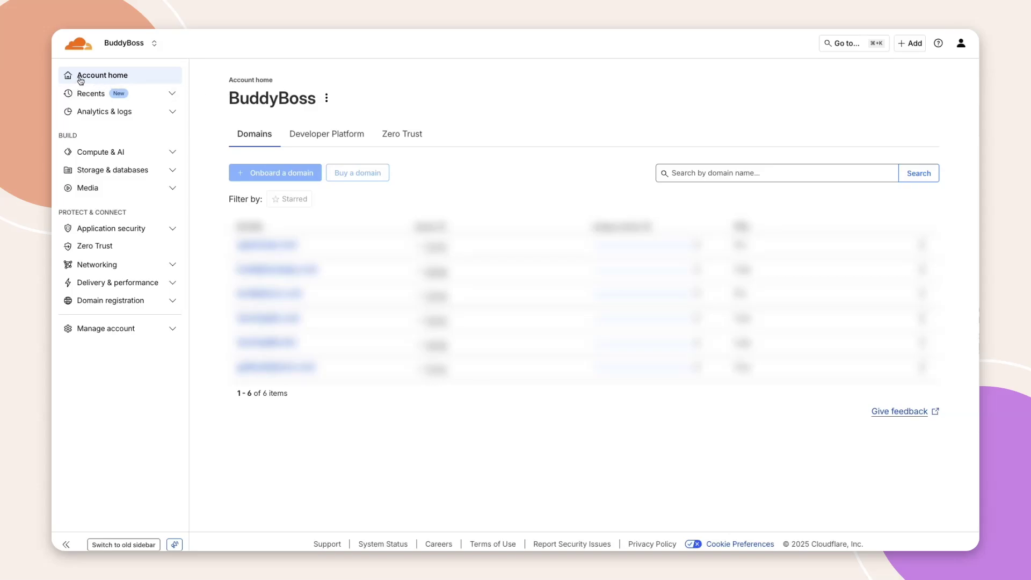
Copy the account ID, then start a new token from the profile's API Tokens page
{"action": "left_click", "coordinate": [326, 99]}
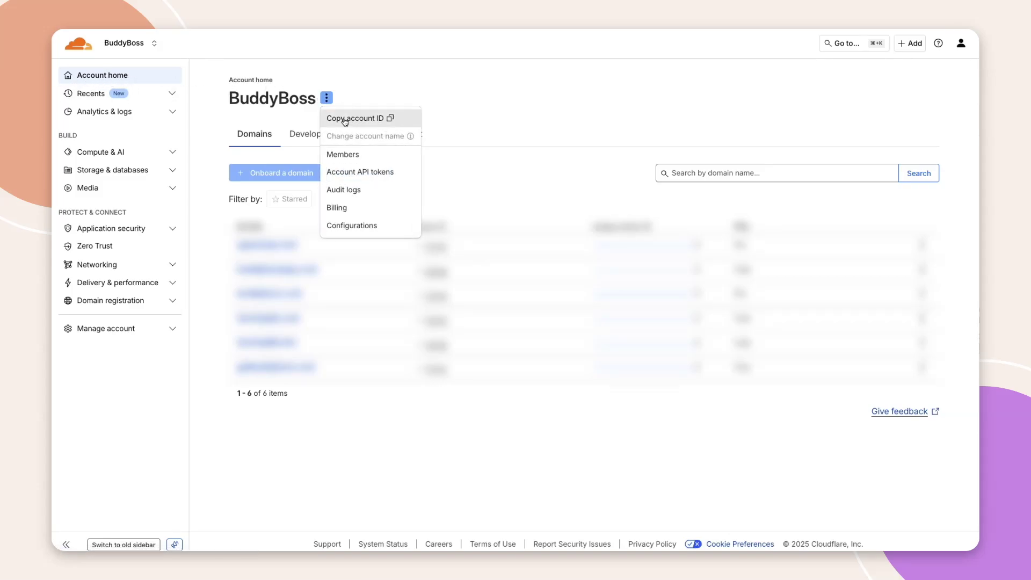
{"action": "left_click", "coordinate": [390, 119]}
{"action": "left_click", "coordinate": [962, 43]}
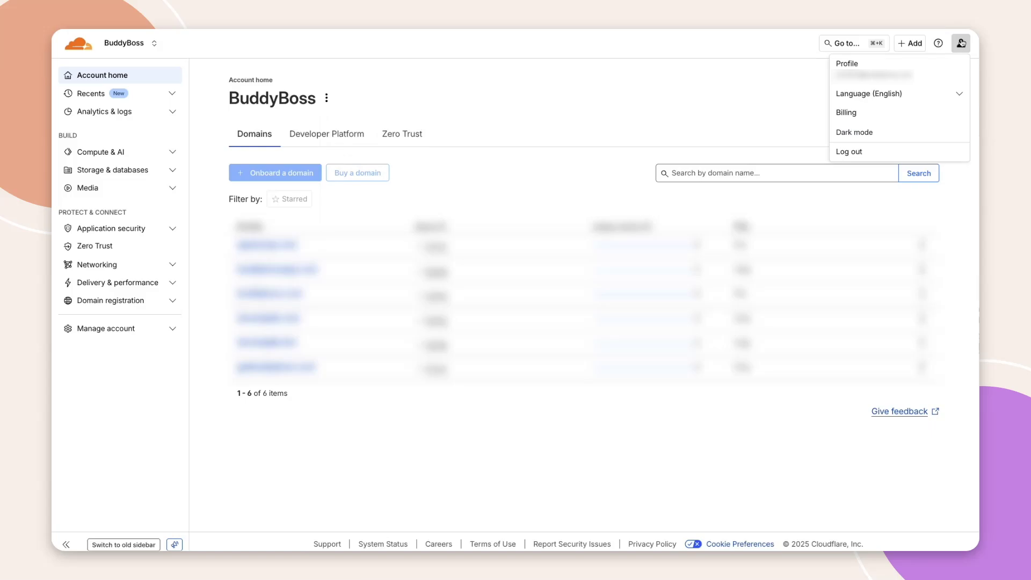
{"action": "left_click", "coordinate": [900, 69]}
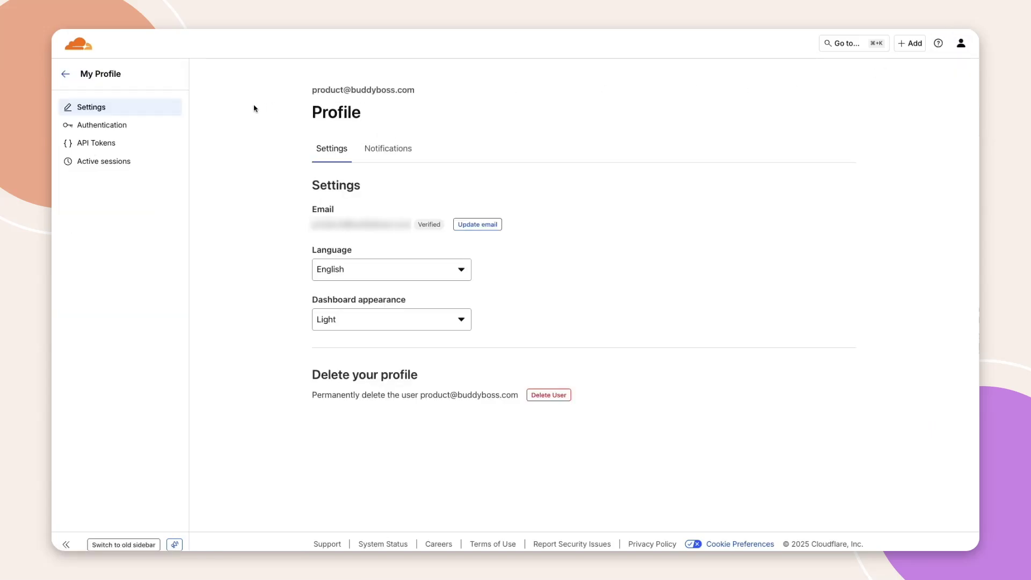
{"action": "left_click", "coordinate": [96, 142]}
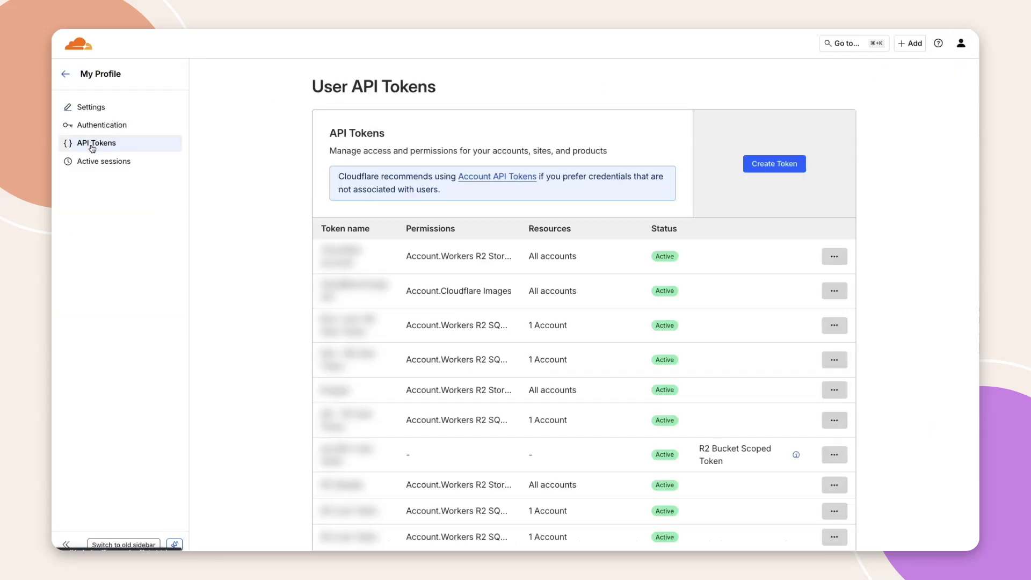
{"action": "left_click", "coordinate": [774, 164]}
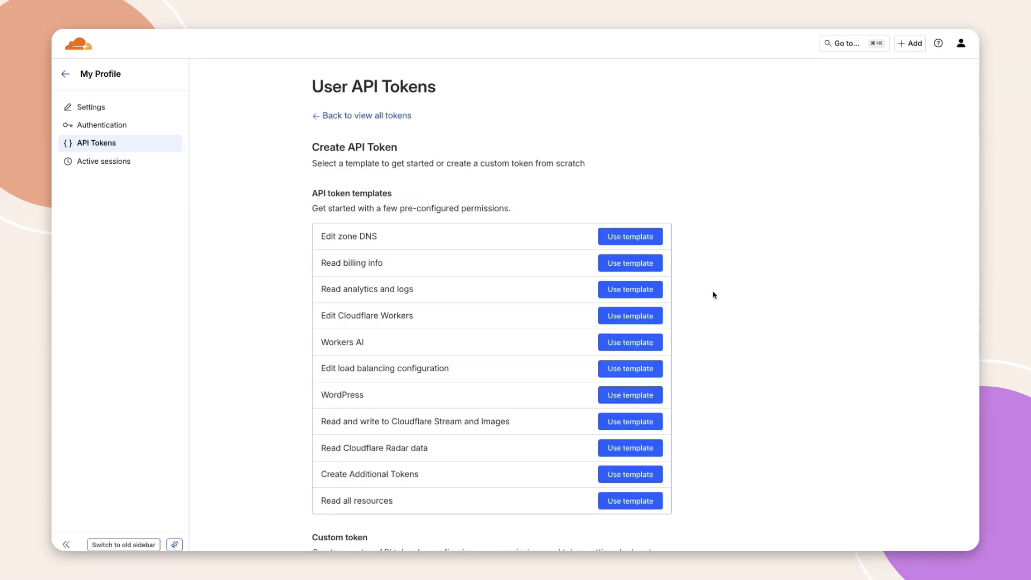
{"action": "scroll", "coordinate": [714, 299], "scroll_direction": "down", "scroll_amount": 3}
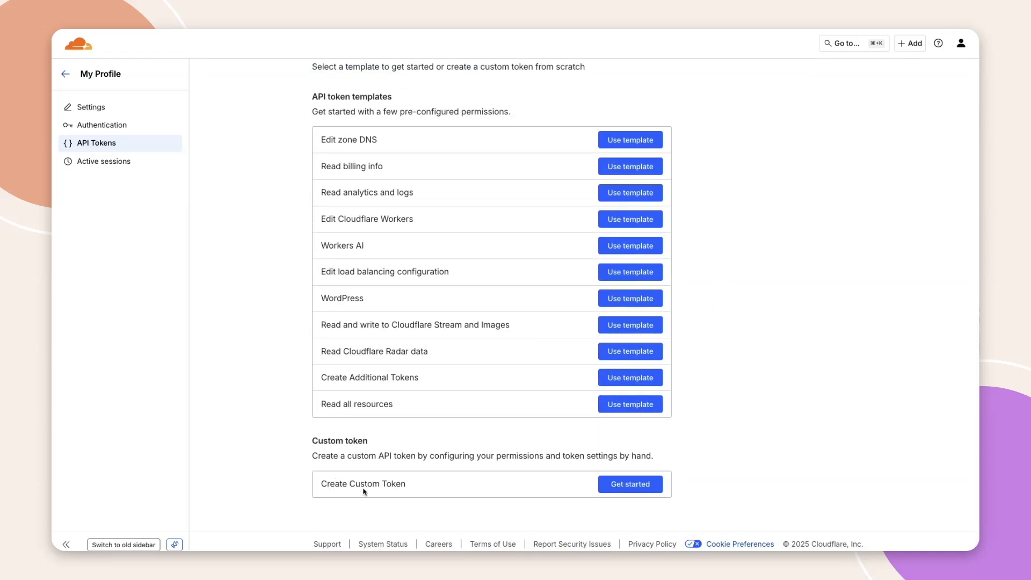
Name the custom token 'BuddyBoss Tutorial' and grant Account Settings Read permission
{"action": "left_click", "coordinate": [627, 484]}
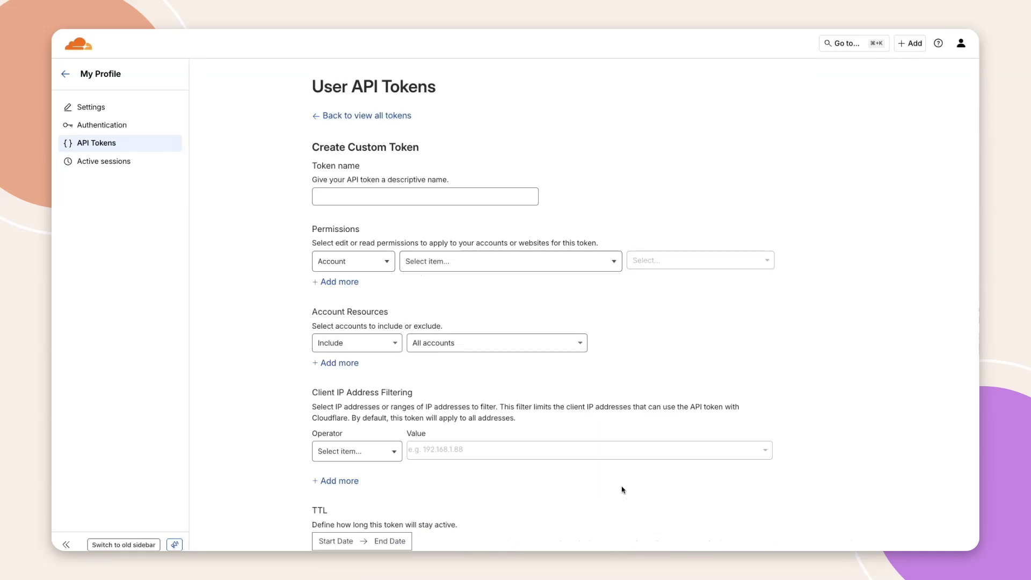
{"action": "left_click", "coordinate": [355, 198]}
{"action": "type", "text": "BuddyBoss Tutorial"}
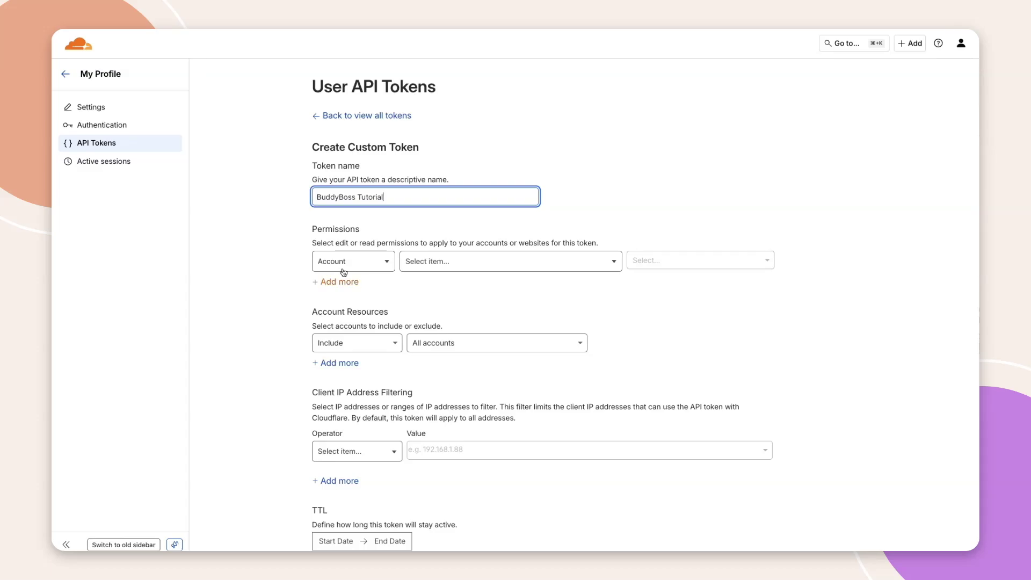
{"action": "left_click", "coordinate": [454, 263]}
{"action": "scroll", "coordinate": [468, 323], "scroll_direction": "down", "scroll_amount": 3}
{"action": "scroll", "coordinate": [467, 322], "scroll_direction": "down", "scroll_amount": 3}
{"action": "scroll", "coordinate": [467, 322], "scroll_direction": "down", "scroll_amount": 3}
{"action": "left_click", "coordinate": [468, 333]}
{"action": "left_click", "coordinate": [700, 261]}
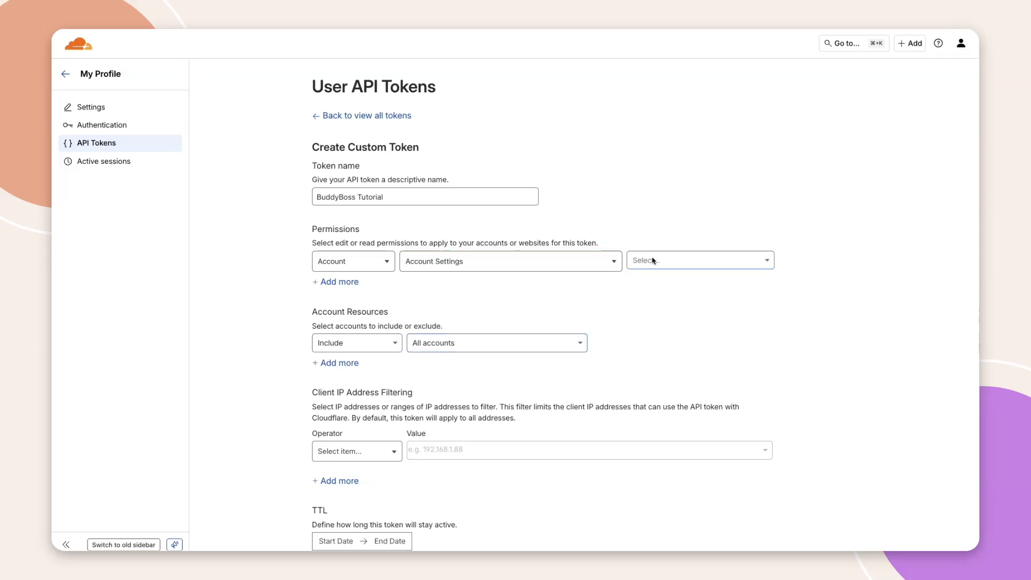
{"action": "left_click", "coordinate": [645, 284]}
Add a second permission granting Cloudflare Images Edit access
{"action": "left_click", "coordinate": [339, 282]}
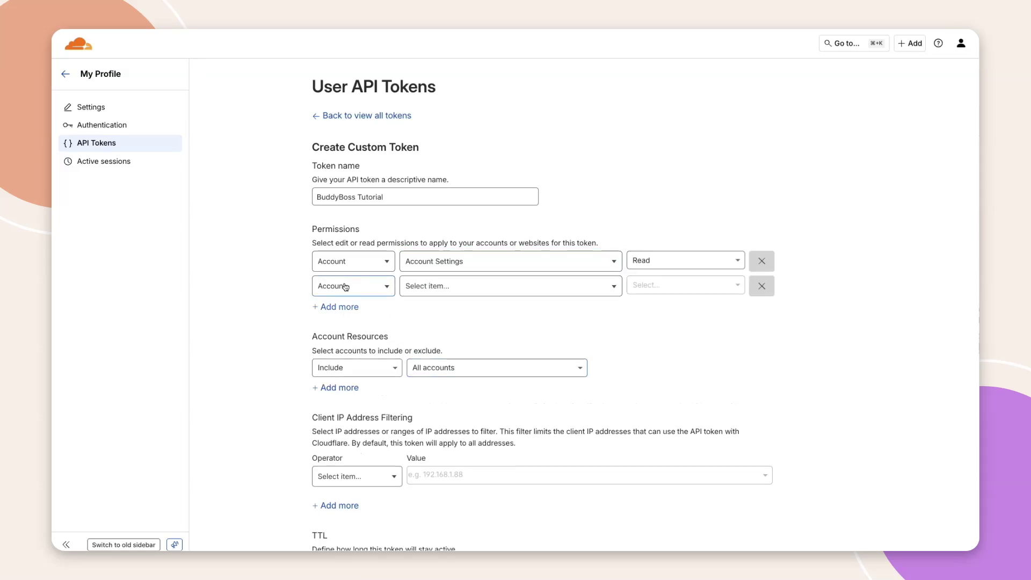
{"action": "left_click", "coordinate": [476, 285]}
{"action": "scroll", "coordinate": [483, 347], "scroll_direction": "down", "scroll_amount": 3}
{"action": "scroll", "coordinate": [484, 355], "scroll_direction": "down", "scroll_amount": 3}
{"action": "left_click", "coordinate": [479, 378]}
{"action": "left_click", "coordinate": [685, 285]}
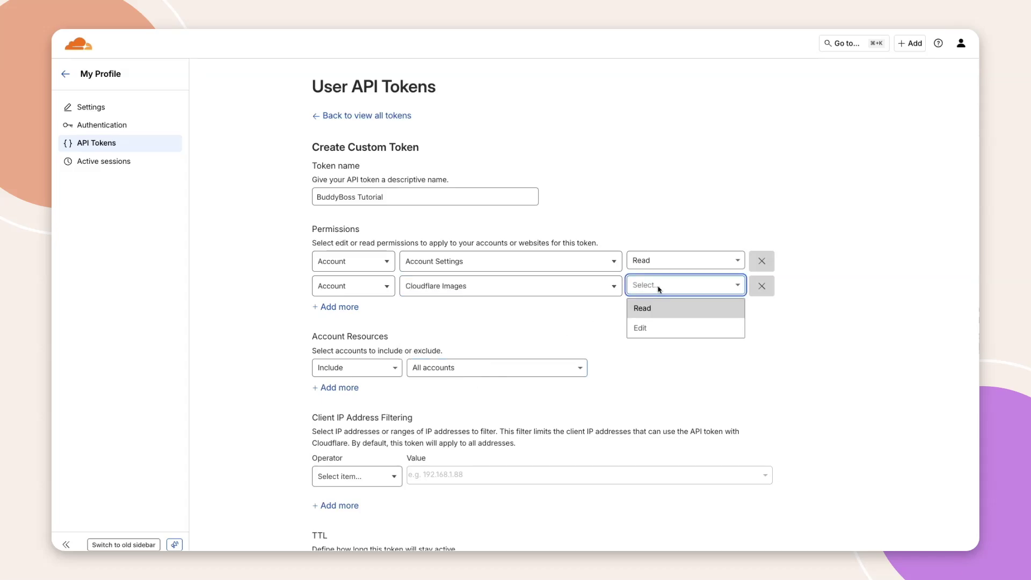
{"action": "left_click", "coordinate": [644, 326]}
Add Stream Edit permission, review the summary, and create the token
{"action": "left_click", "coordinate": [339, 306]}
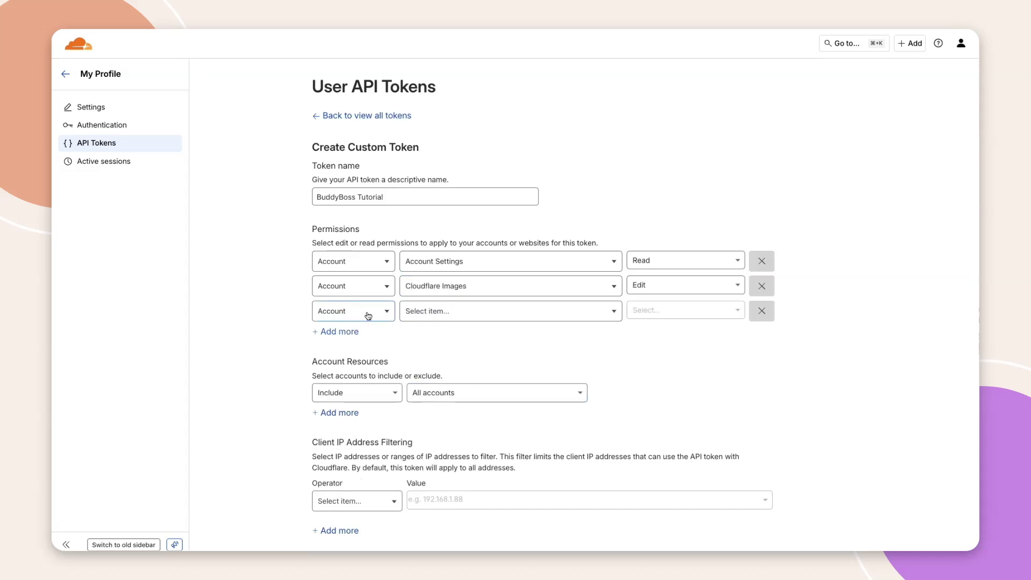
{"action": "left_click", "coordinate": [451, 311]}
{"action": "scroll", "coordinate": [471, 387], "scroll_direction": "down", "scroll_amount": 3}
{"action": "scroll", "coordinate": [470, 409], "scroll_direction": "down", "scroll_amount": 4}
{"action": "scroll", "coordinate": [471, 409], "scroll_direction": "down", "scroll_amount": 4}
{"action": "scroll", "coordinate": [471, 409], "scroll_direction": "down", "scroll_amount": 3}
{"action": "left_click", "coordinate": [426, 368]}
{"action": "left_click", "coordinate": [684, 310]}
{"action": "left_click", "coordinate": [653, 350]}
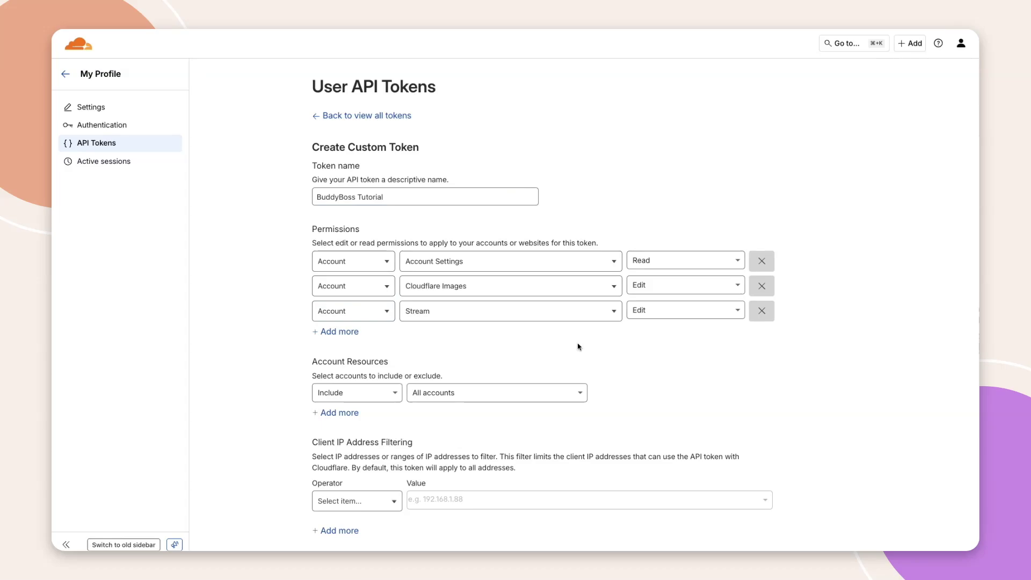
{"action": "scroll", "coordinate": [578, 346], "scroll_direction": "down", "scroll_amount": 5}
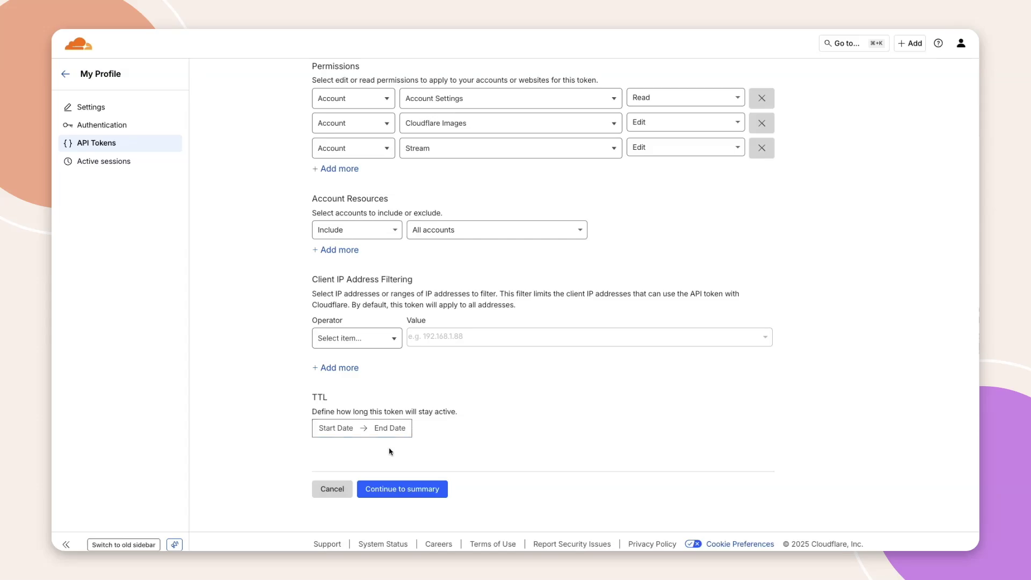
{"action": "left_click", "coordinate": [401, 489]}
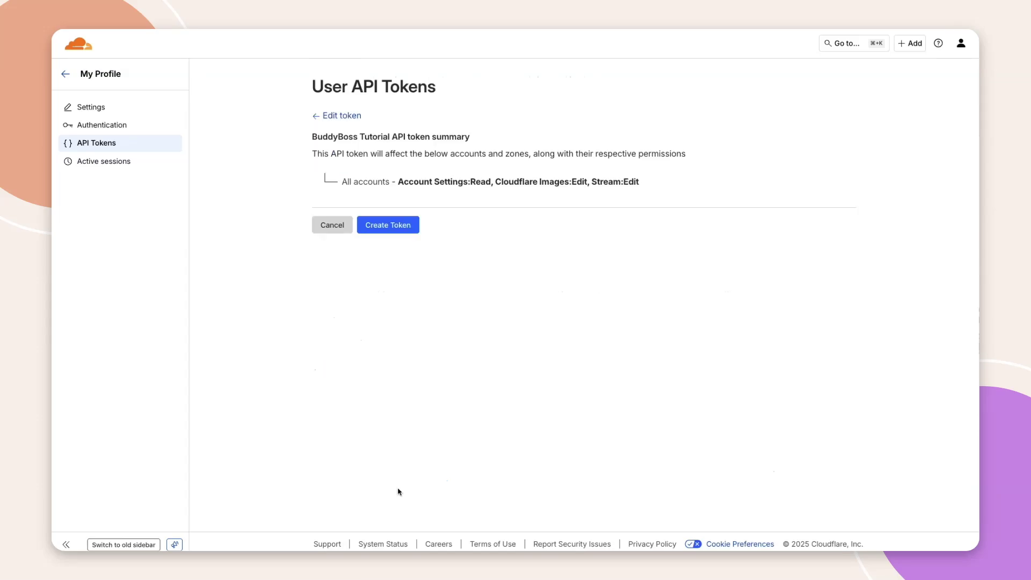
{"action": "left_click", "coordinate": [389, 227]}
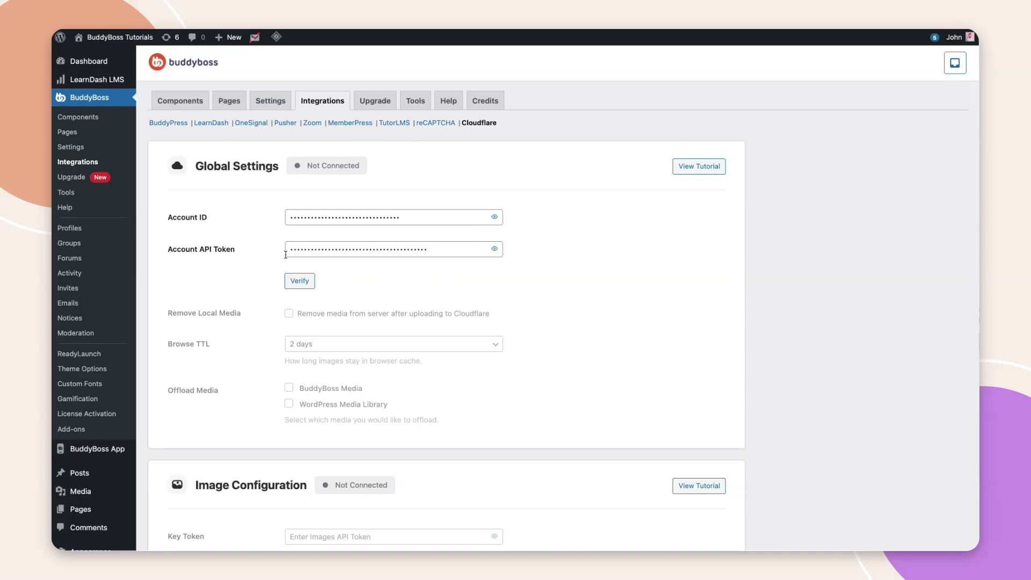
Verify the Cloudflare account ID and API token, and accept the success message
{"action": "left_click", "coordinate": [299, 281]}
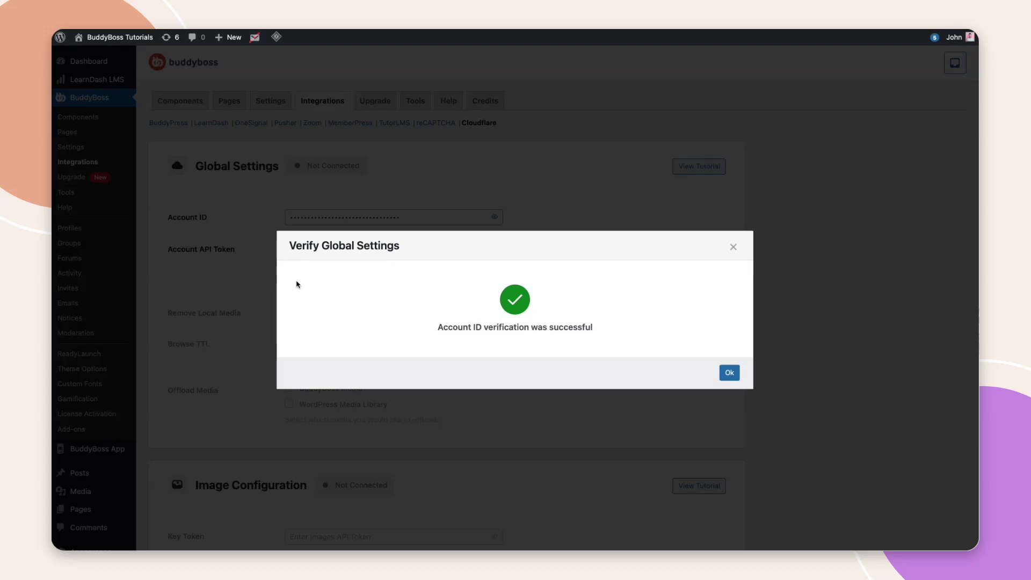
{"action": "left_click", "coordinate": [729, 373]}
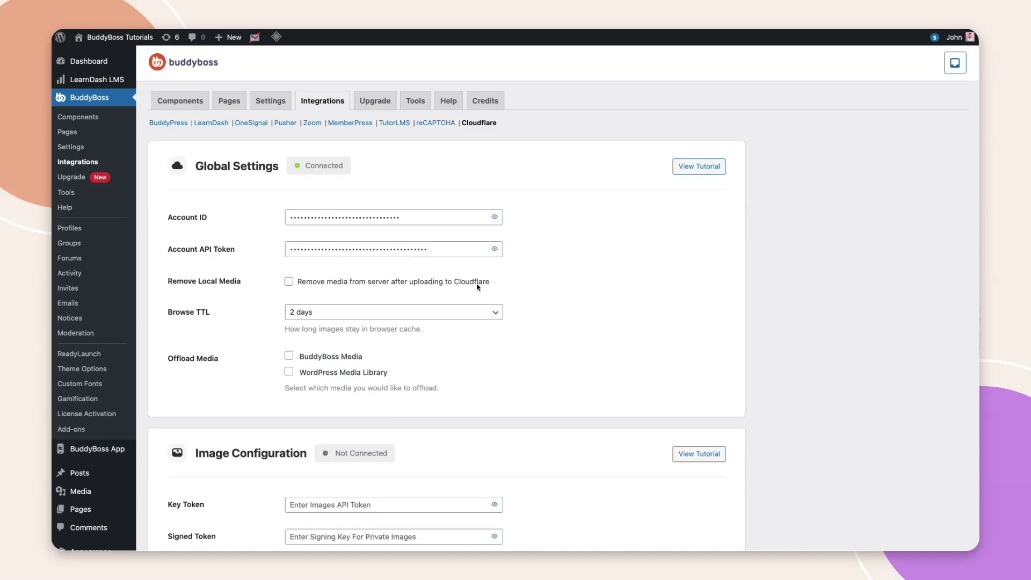
Keep Browser TTL at 2 days, offload BuddyBoss Media and WordPress Media Library, and save
{"action": "left_click", "coordinate": [375, 314]}
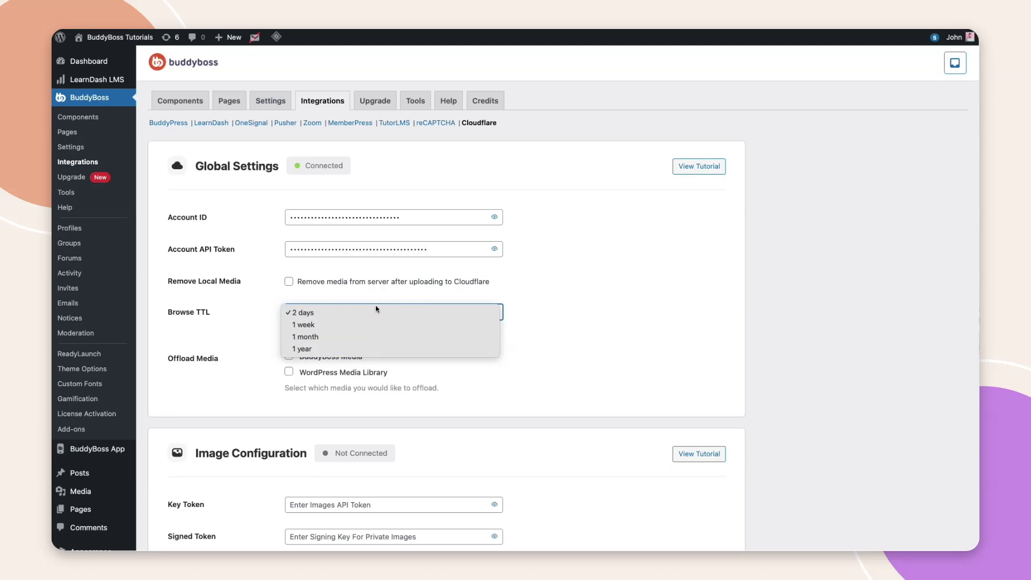
{"action": "left_click", "coordinate": [380, 313]}
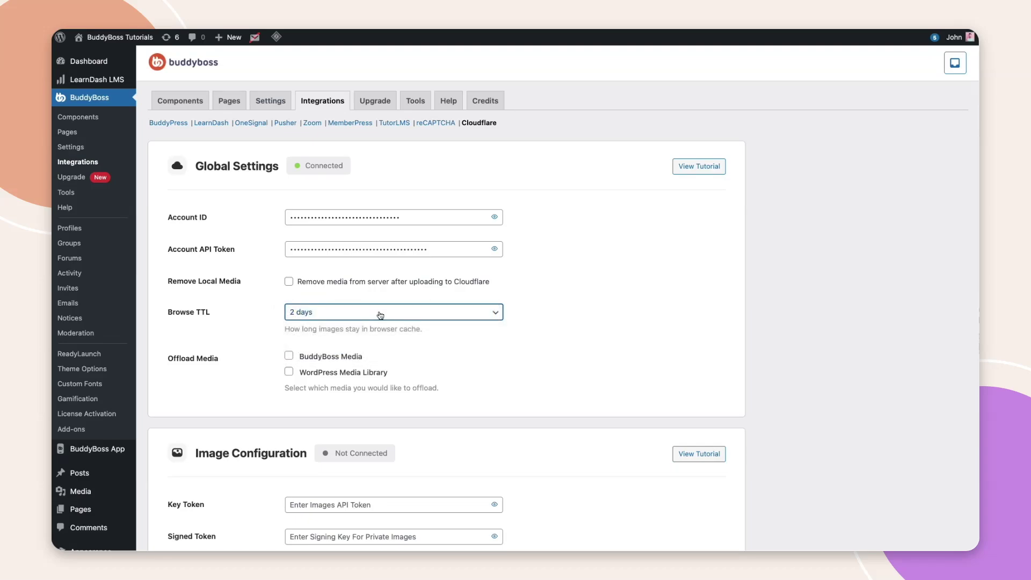
{"action": "left_click", "coordinate": [289, 356]}
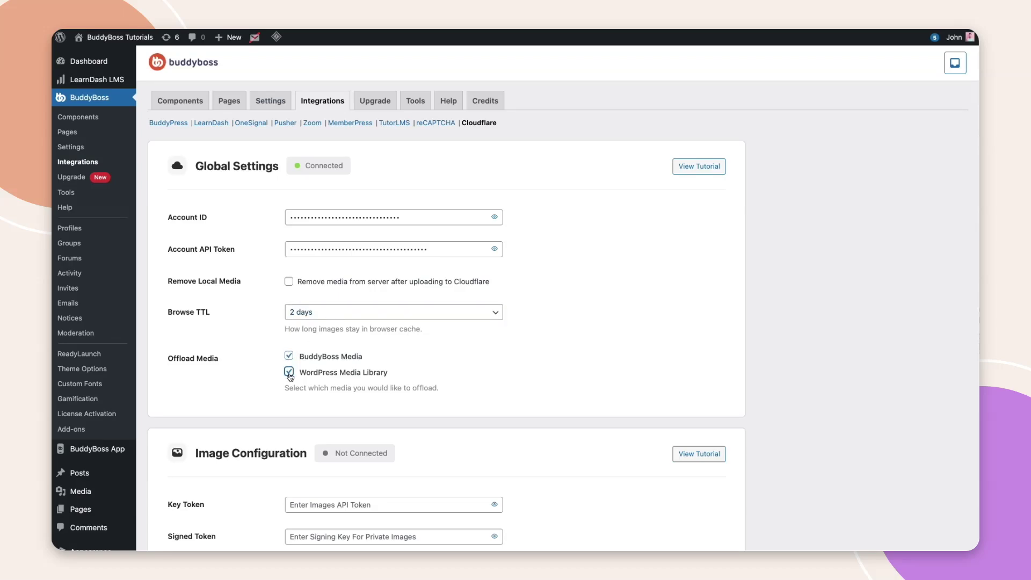
{"action": "scroll", "coordinate": [290, 376], "scroll_direction": "down", "scroll_amount": 10}
{"action": "scroll", "coordinate": [290, 375], "scroll_direction": "down", "scroll_amount": 5}
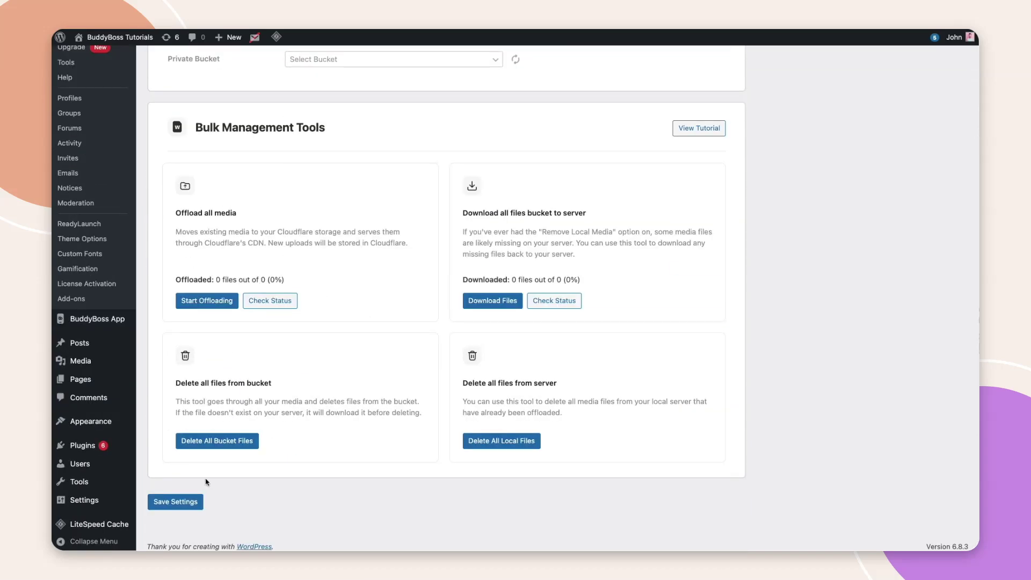
{"action": "left_click", "coordinate": [169, 505]}
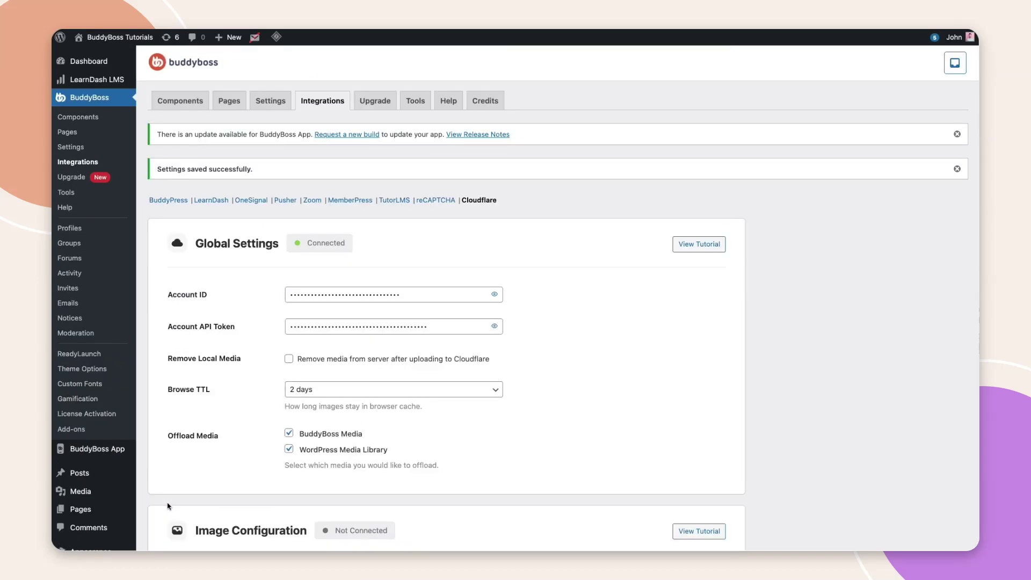
{"action": "scroll", "coordinate": [169, 506], "scroll_direction": "down", "scroll_amount": 5}
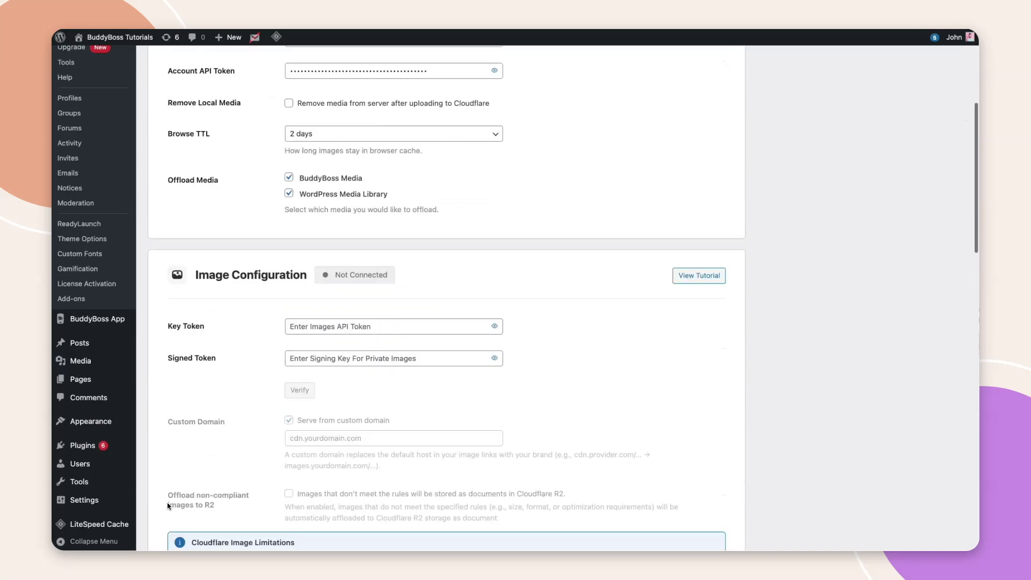
{"action": "scroll", "coordinate": [169, 507], "scroll_direction": "down", "scroll_amount": 3}
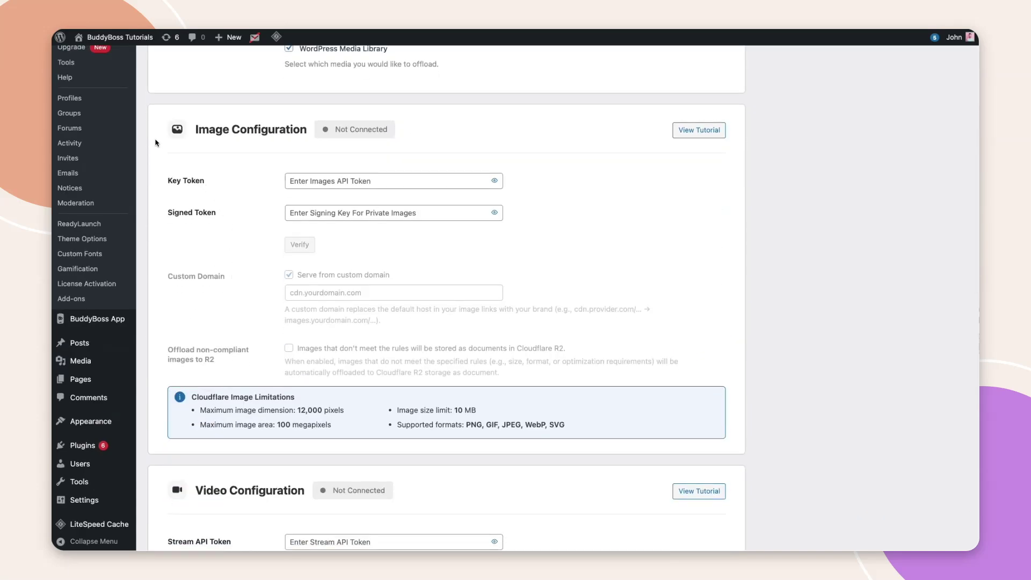
{"action": "scroll", "coordinate": [201, 194], "scroll_direction": "up", "scroll_amount": 5}
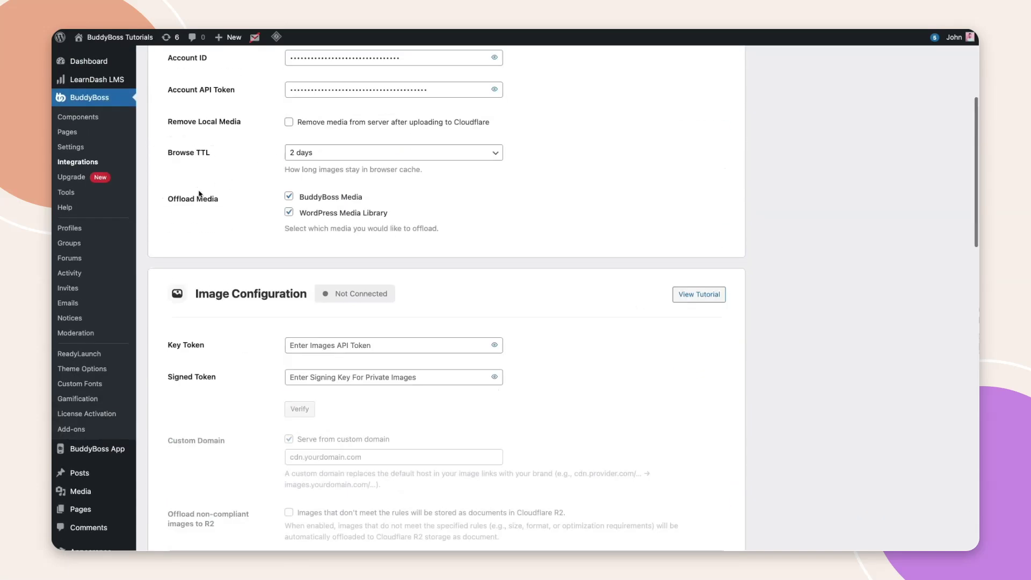
{"action": "scroll", "coordinate": [202, 194], "scroll_direction": "up", "scroll_amount": 3}
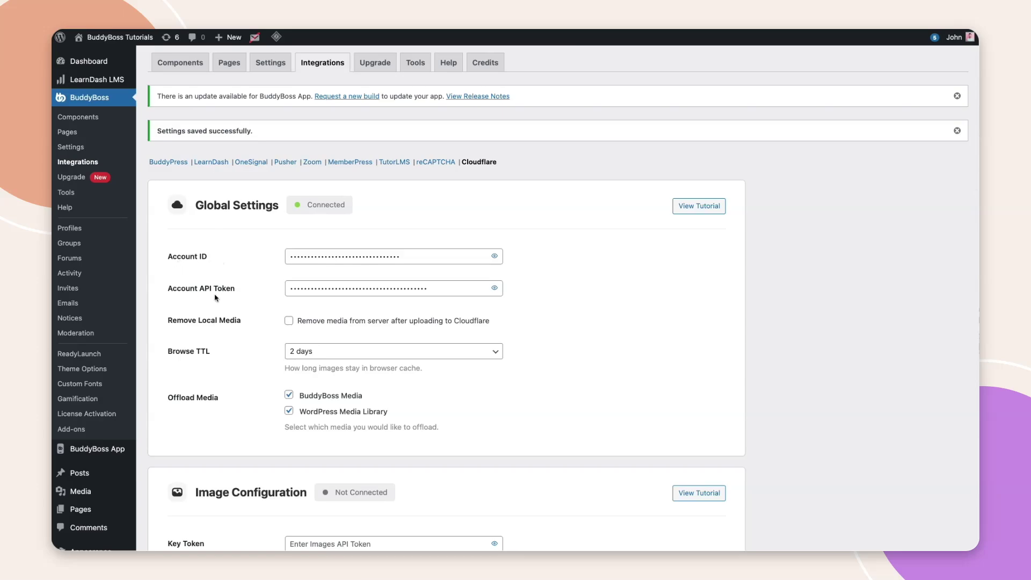
{"action": "scroll", "coordinate": [238, 306], "scroll_direction": "down", "scroll_amount": 4}
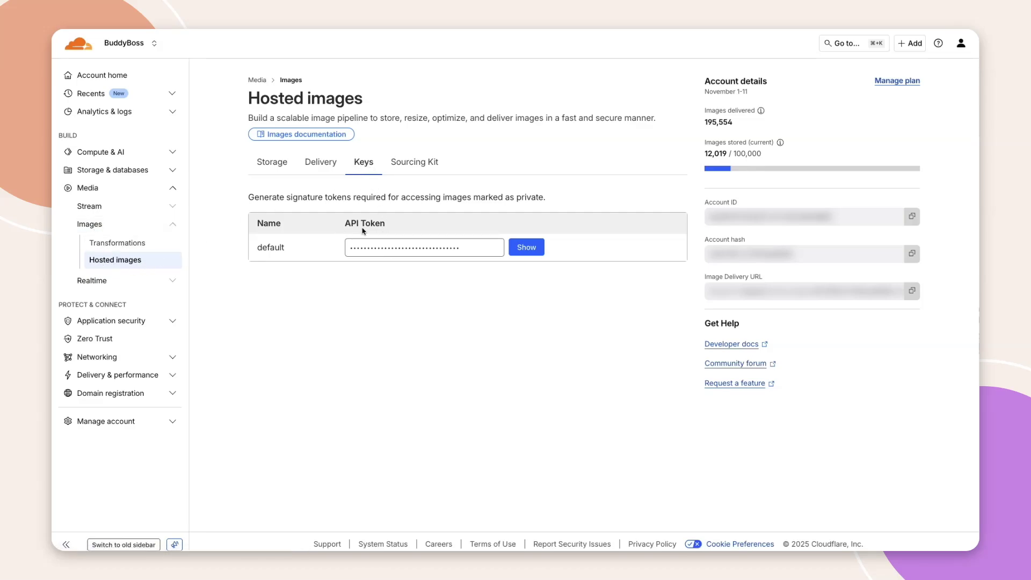
Reveal the default API Token on the Hosted images Keys tab
{"action": "left_click", "coordinate": [526, 247]}
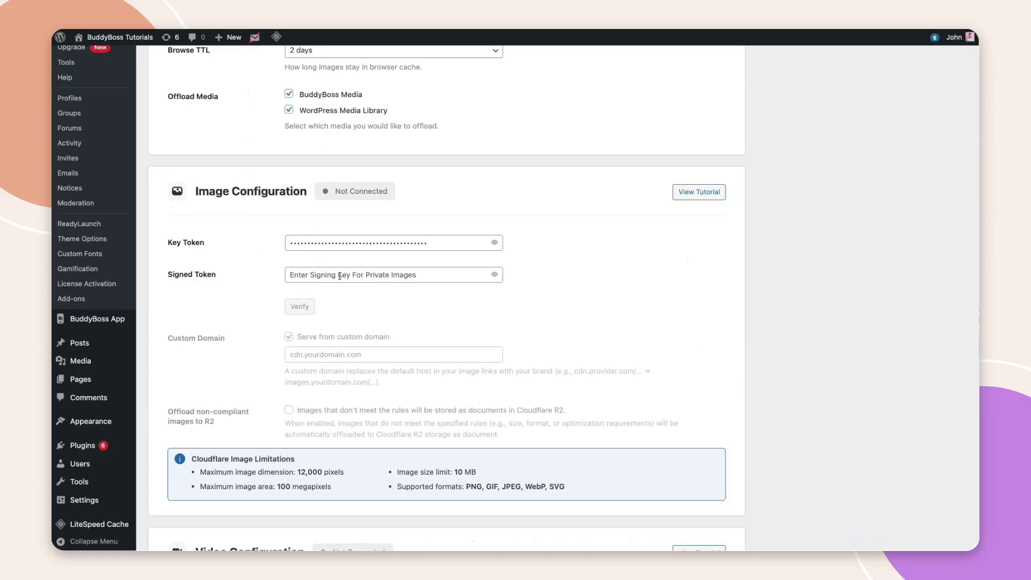
Paste the signing key into Signed Token, verify it, disable custom-domain serving, and save
{"action": "left_click", "coordinate": [338, 275]}
{"action": "key", "text": "ctrl+v"}
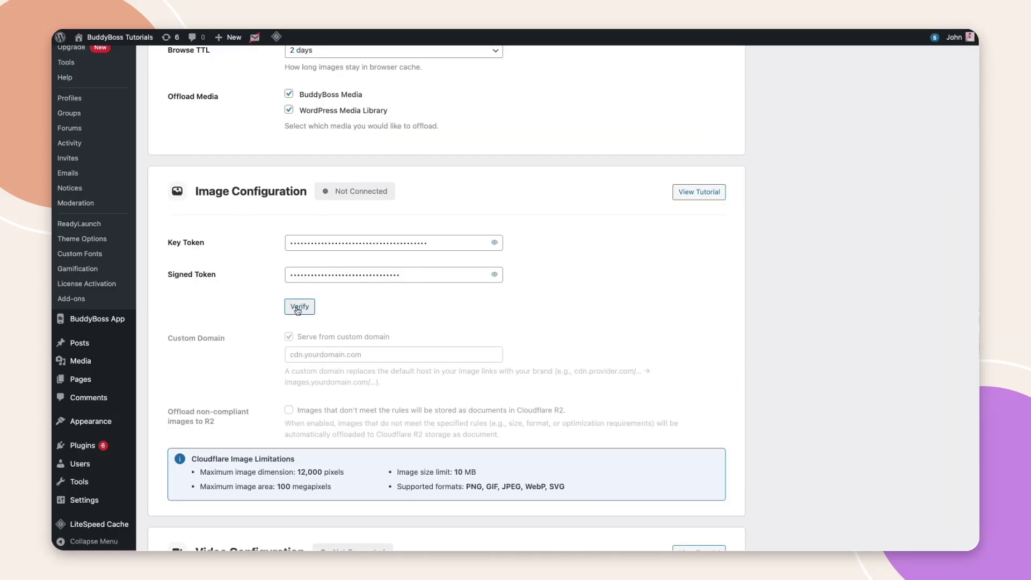
{"action": "left_click", "coordinate": [299, 306]}
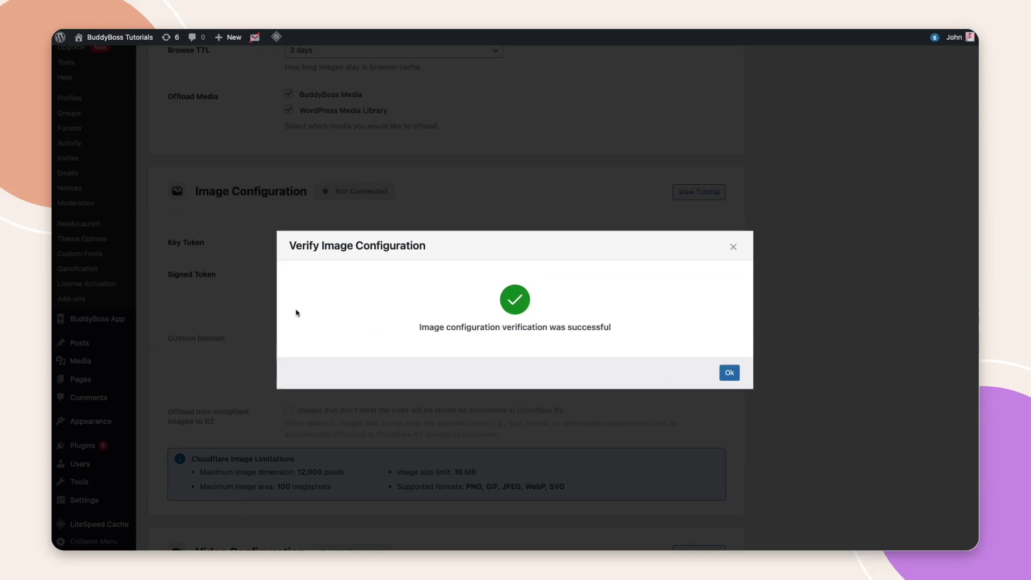
{"action": "left_click", "coordinate": [729, 372]}
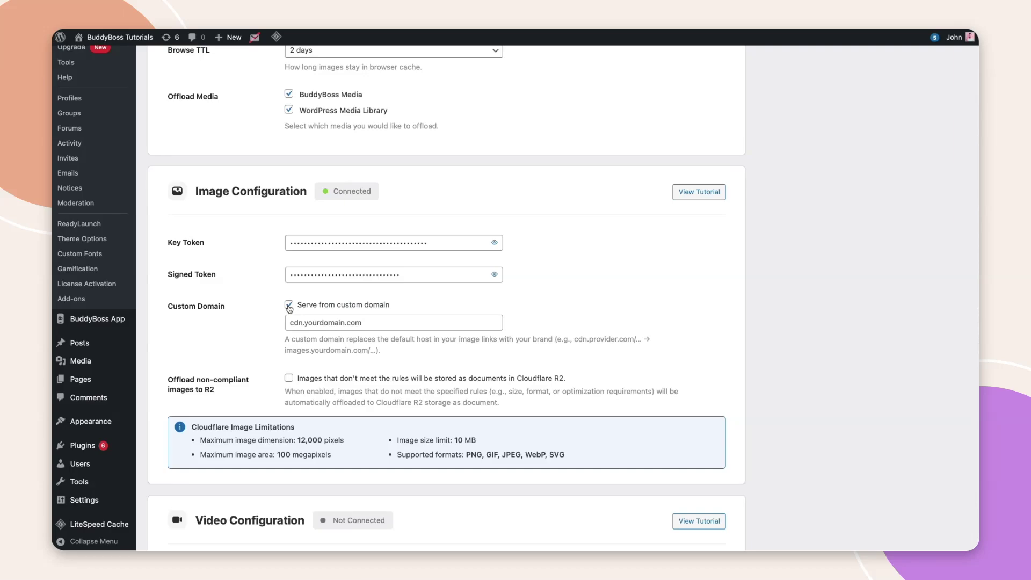
{"action": "left_click", "coordinate": [289, 306]}
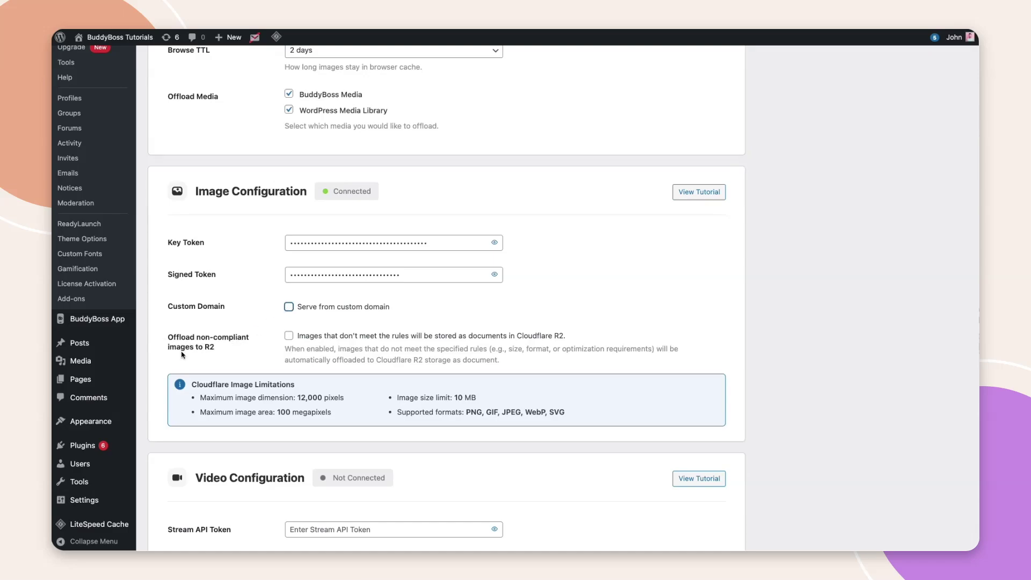
{"action": "scroll", "coordinate": [204, 356], "scroll_direction": "down", "scroll_amount": 5}
{"action": "scroll", "coordinate": [204, 355], "scroll_direction": "down", "scroll_amount": 5}
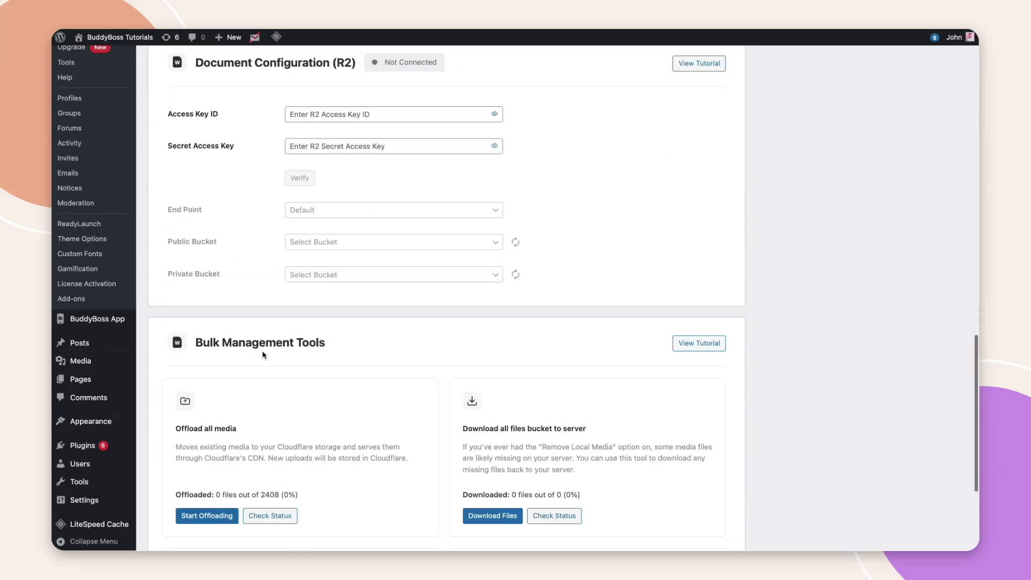
{"action": "scroll", "coordinate": [204, 355], "scroll_direction": "down", "scroll_amount": 4}
{"action": "scroll", "coordinate": [193, 403], "scroll_direction": "down", "scroll_amount": 3}
{"action": "left_click", "coordinate": [173, 503]}
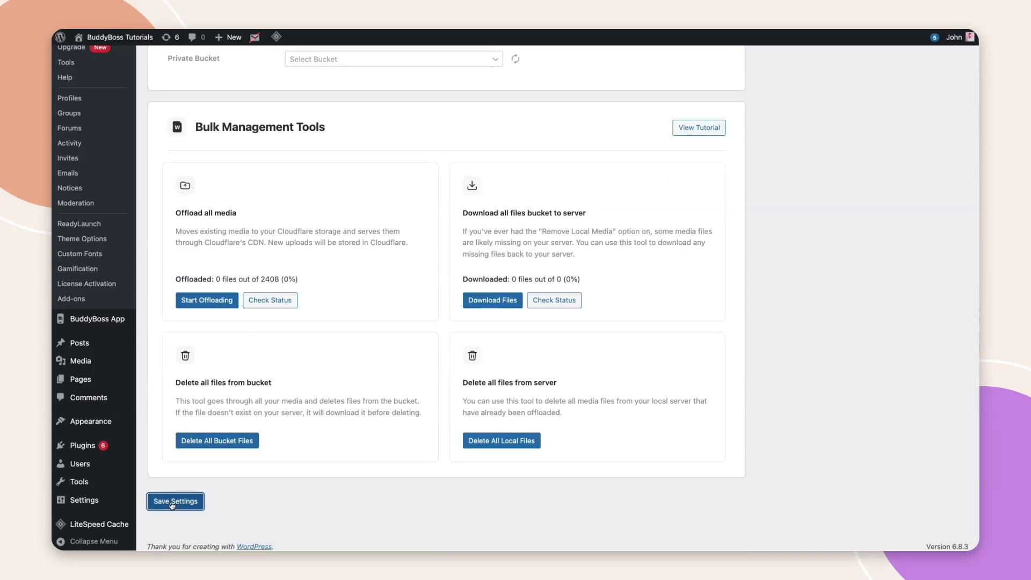
{"action": "scroll", "coordinate": [172, 505], "scroll_direction": "down", "scroll_amount": 5}
{"action": "scroll", "coordinate": [173, 505], "scroll_direction": "down", "scroll_amount": 5}
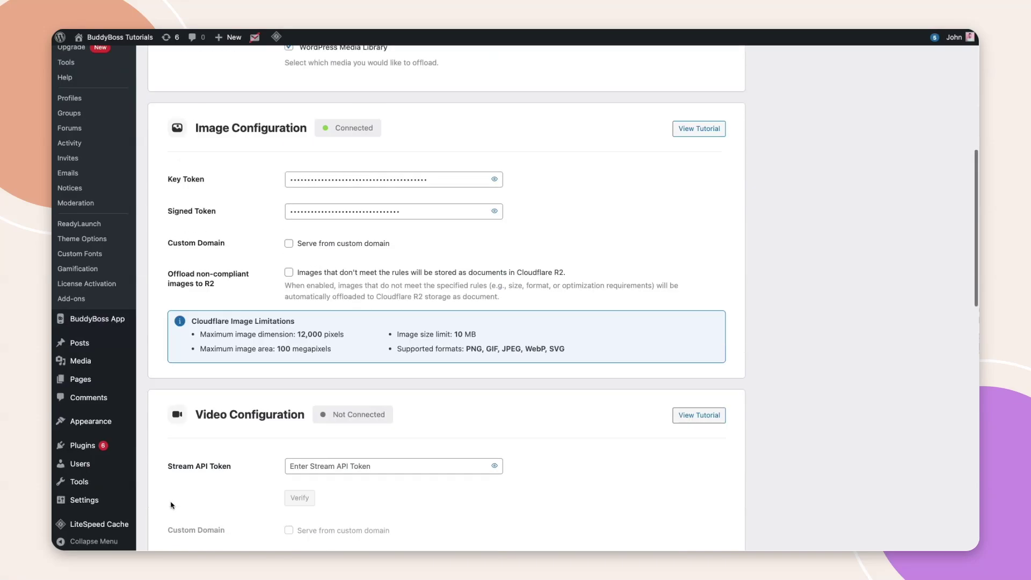
{"action": "scroll", "coordinate": [173, 505], "scroll_direction": "down", "scroll_amount": 3}
{"action": "scroll", "coordinate": [171, 505], "scroll_direction": "down", "scroll_amount": 3}
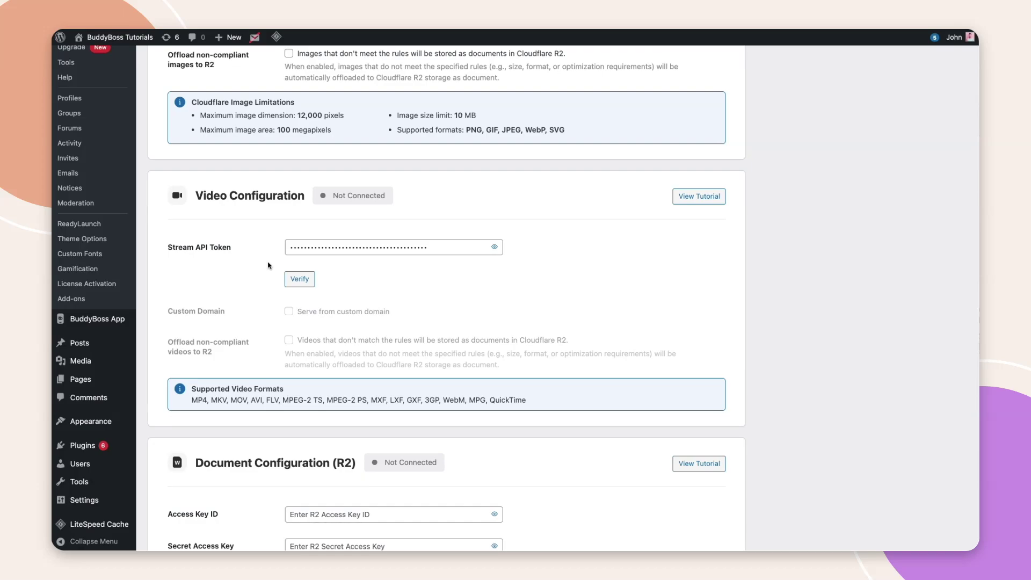
Verify the video Stream API token, dismiss the success message, and save the settings
{"action": "left_click", "coordinate": [298, 279]}
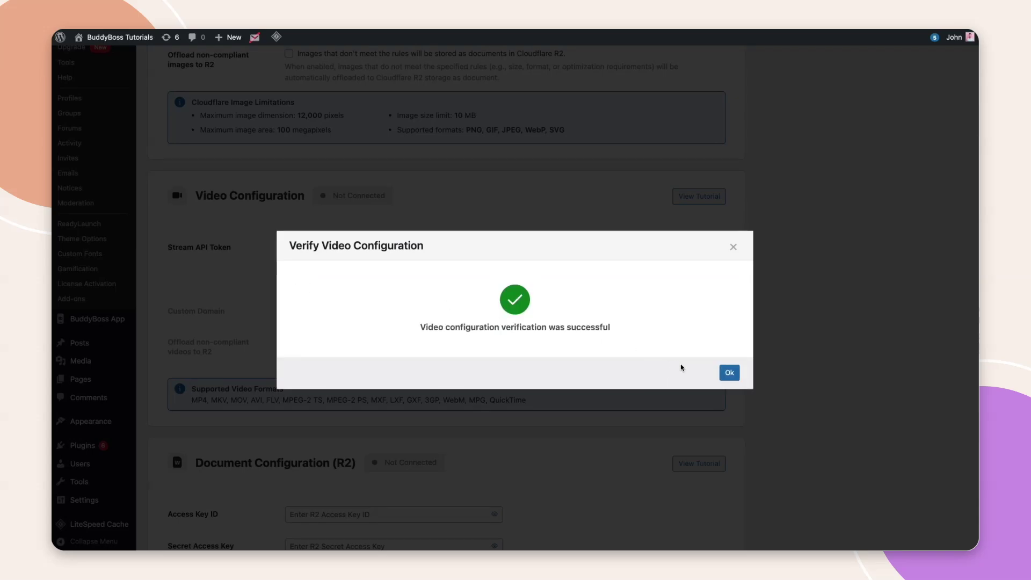
{"action": "left_click", "coordinate": [730, 372]}
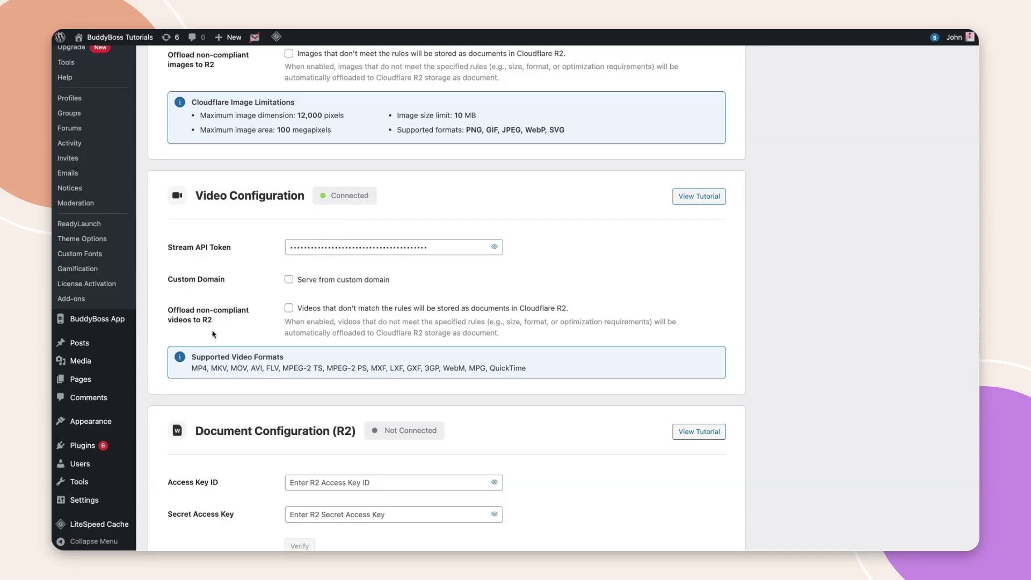
{"action": "scroll", "coordinate": [213, 333], "scroll_direction": "down", "scroll_amount": 5}
{"action": "scroll", "coordinate": [213, 333], "scroll_direction": "down", "scroll_amount": 5}
{"action": "scroll", "coordinate": [202, 362], "scroll_direction": "down", "scroll_amount": 3}
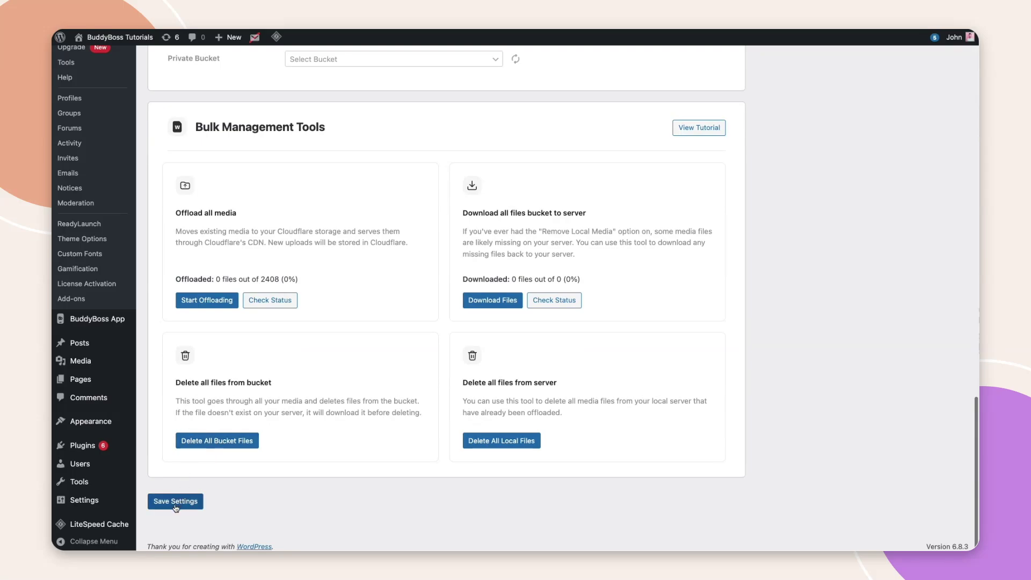
{"action": "left_click", "coordinate": [175, 501]}
{"action": "scroll", "coordinate": [175, 510], "scroll_direction": "down", "scroll_amount": 5}
{"action": "scroll", "coordinate": [175, 509], "scroll_direction": "down", "scroll_amount": 5}
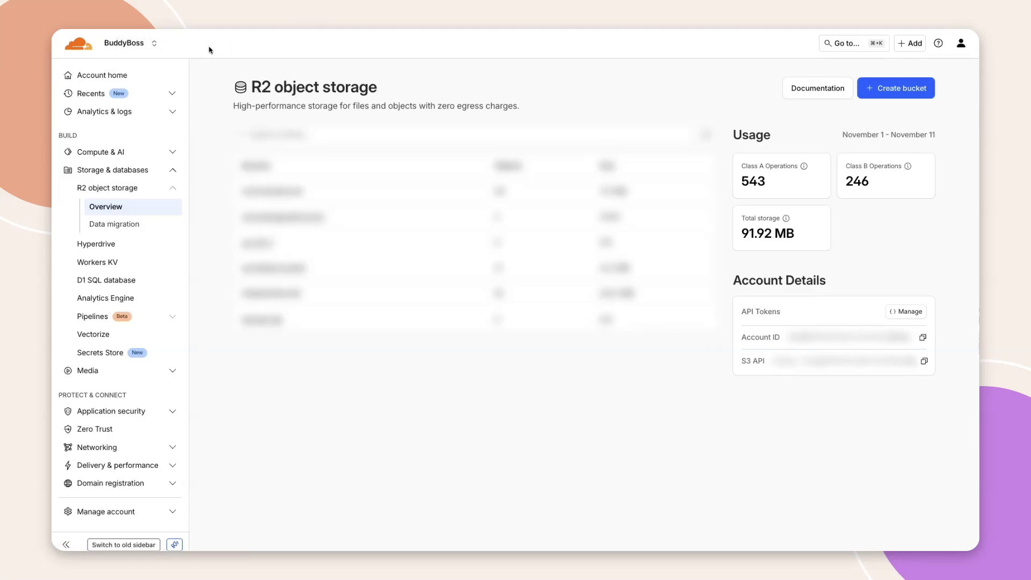
Create the R2 user token 'R2 User Token - BuddyBoss Tutorial' with Admin Read & Write, lifetime Forever
{"action": "left_click", "coordinate": [113, 208]}
{"action": "left_click", "coordinate": [906, 312]}
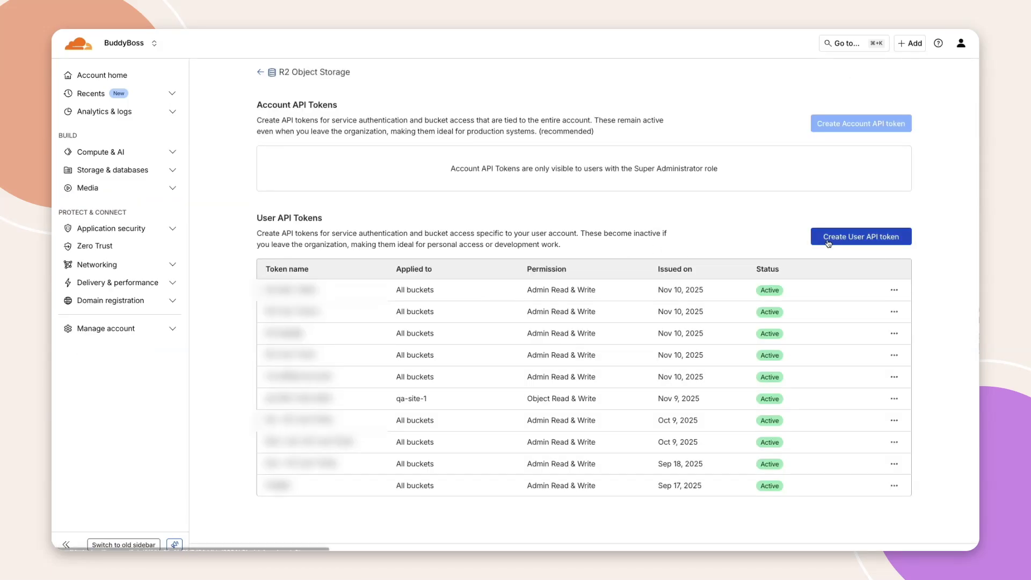
{"action": "left_click", "coordinate": [868, 238]}
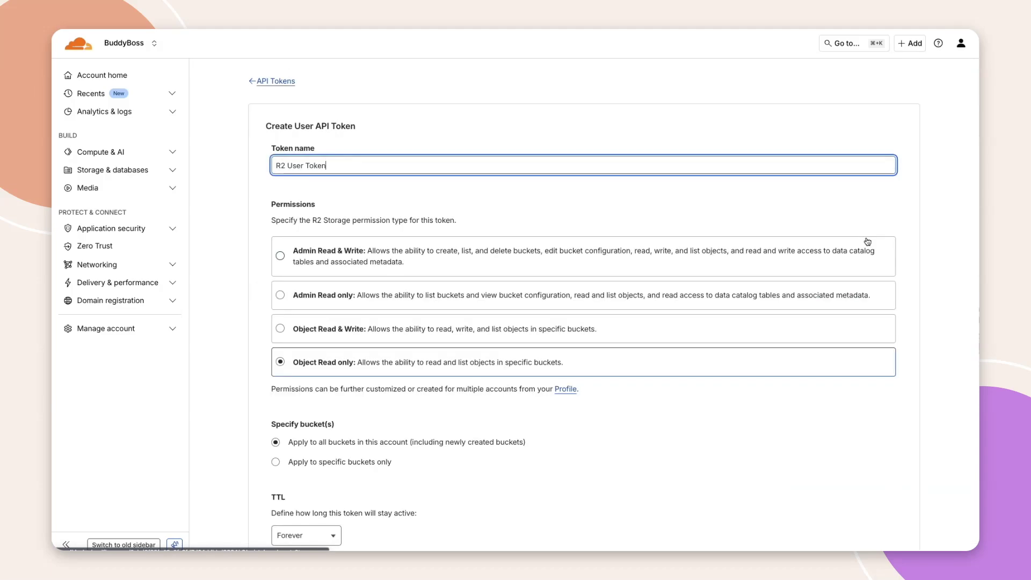
{"action": "type", "text": " - BuddyBoss Tutorial"}
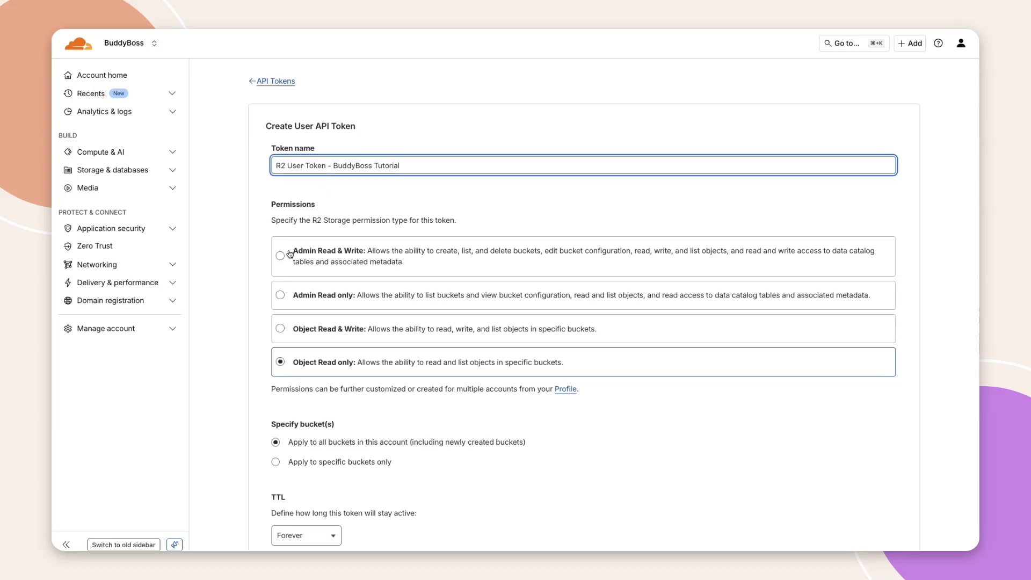
{"action": "left_click", "coordinate": [281, 256]}
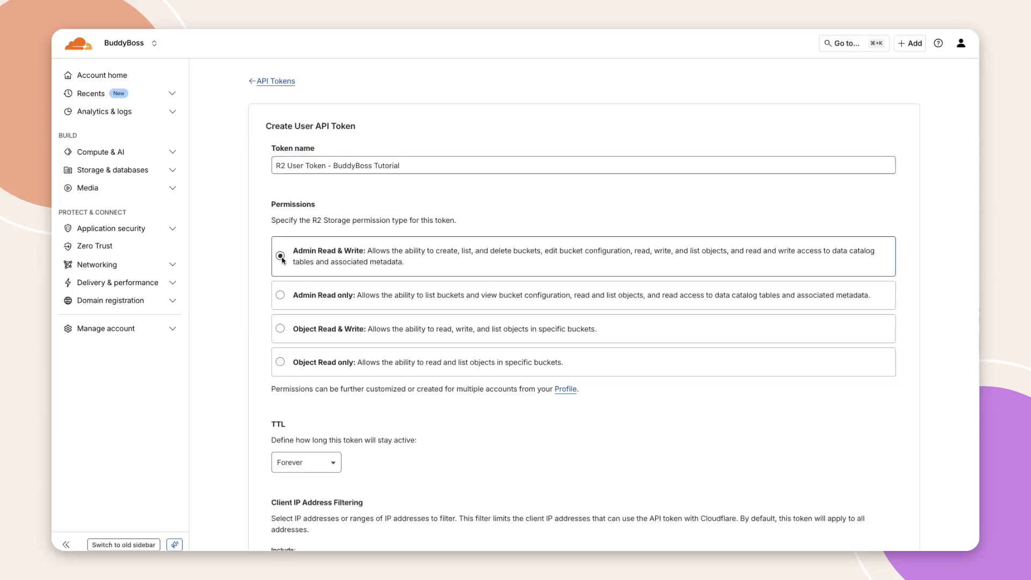
{"action": "scroll", "coordinate": [282, 258], "scroll_direction": "down", "scroll_amount": 4}
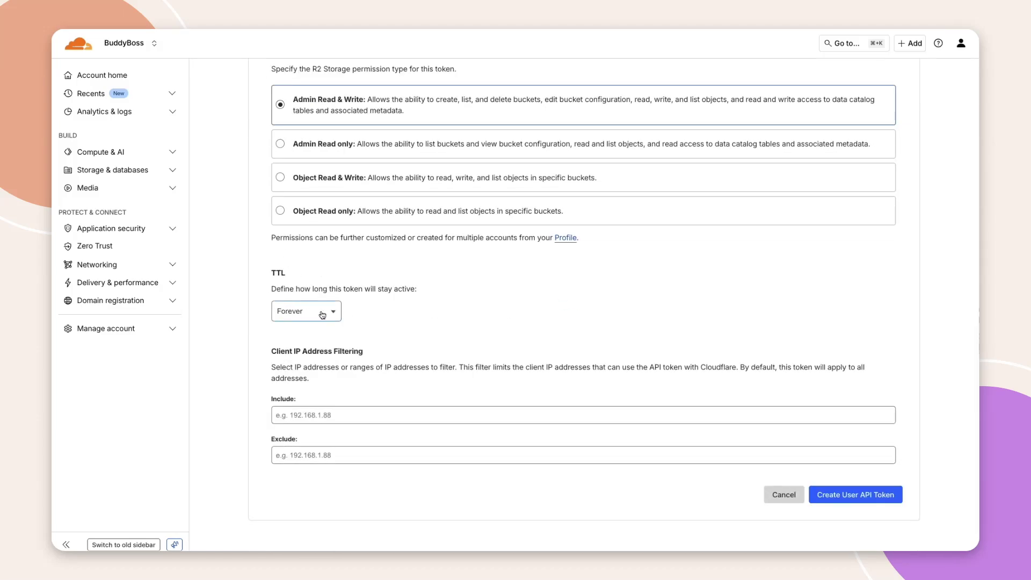
{"action": "left_click", "coordinate": [323, 313]}
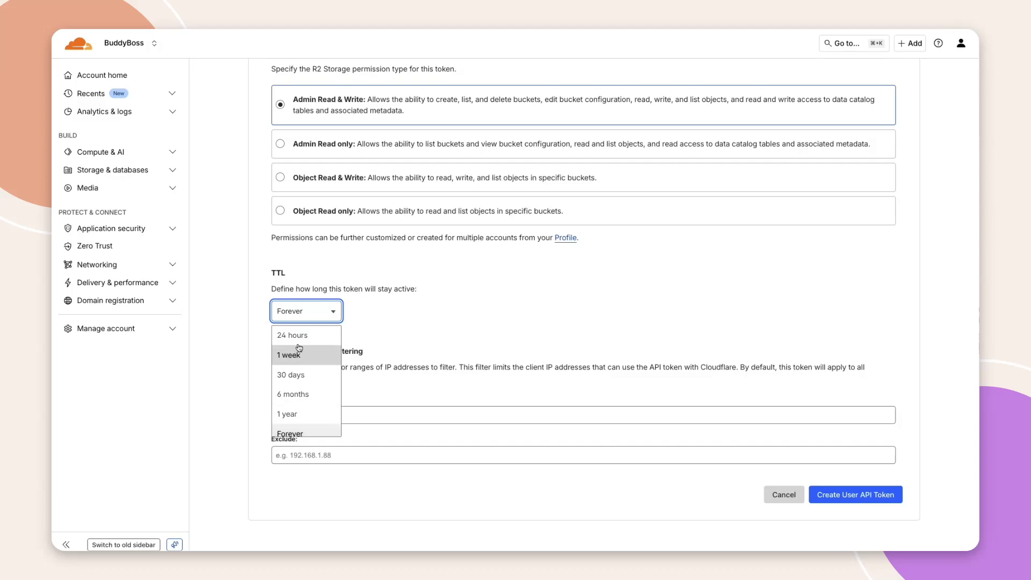
{"action": "left_click", "coordinate": [402, 319]}
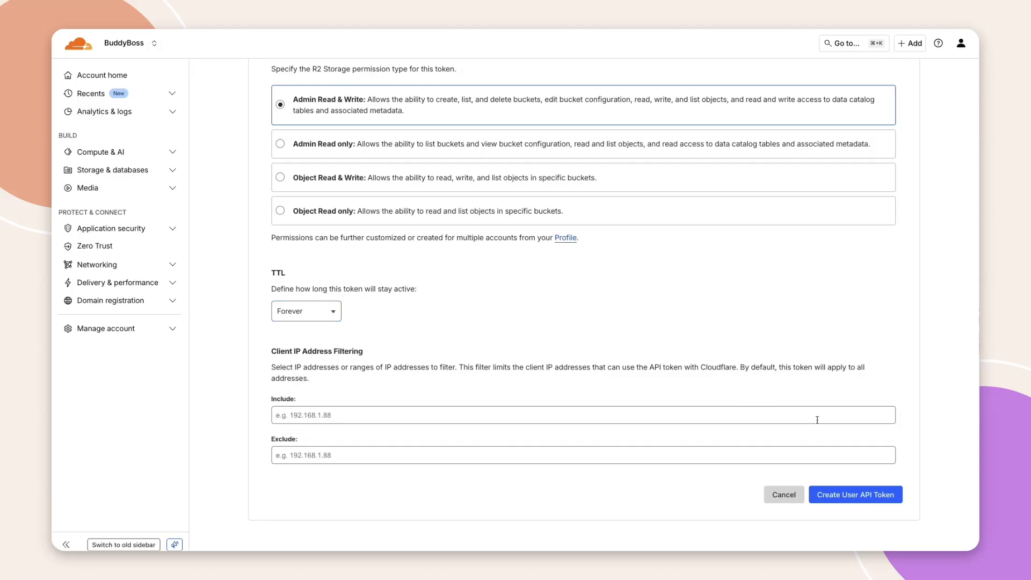
{"action": "left_click", "coordinate": [855, 495]}
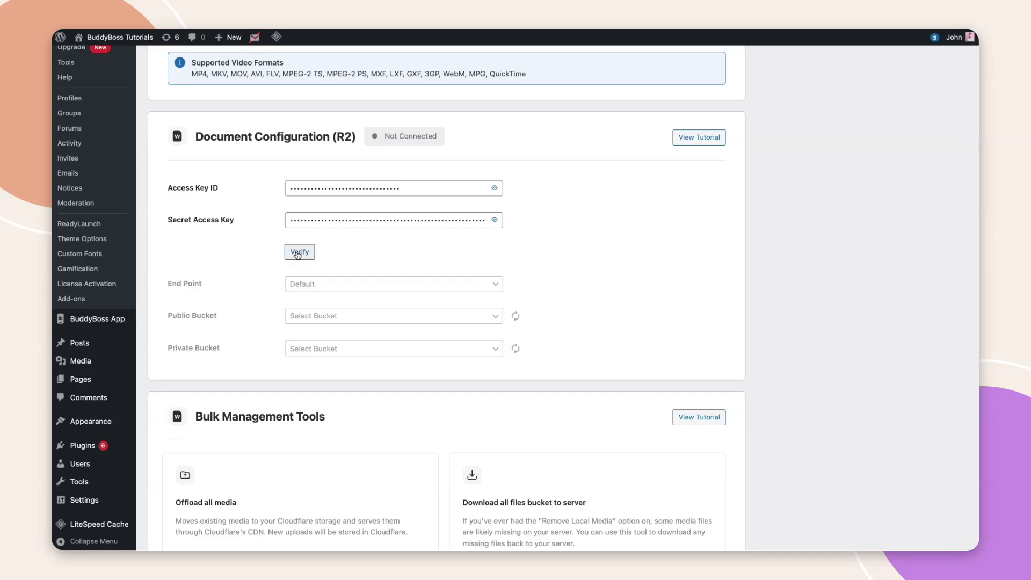
Verify the Document (R2) access keys, dismiss the success notice, and save the Cloudflare settings
{"action": "left_click", "coordinate": [299, 251]}
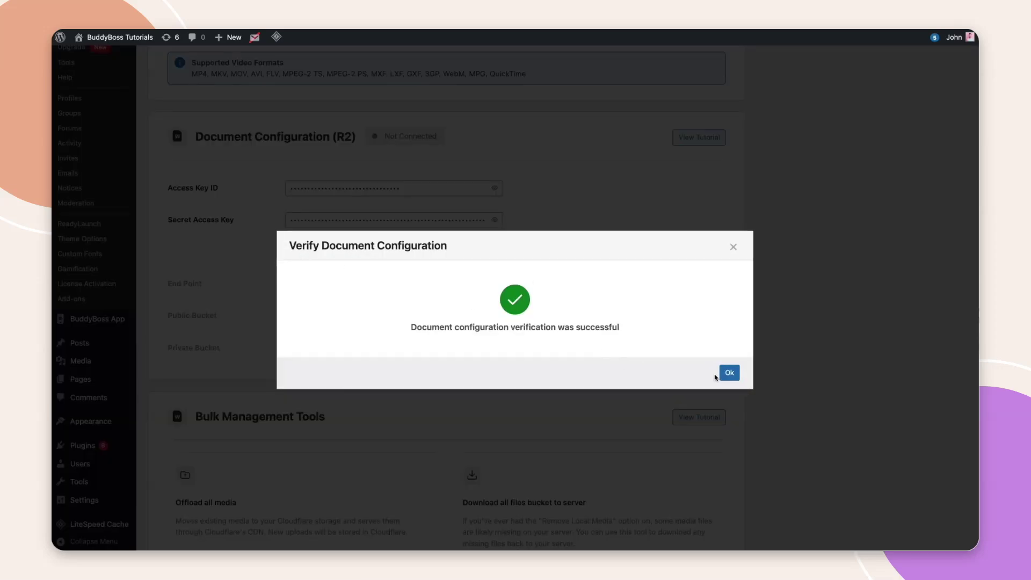
{"action": "left_click", "coordinate": [729, 372]}
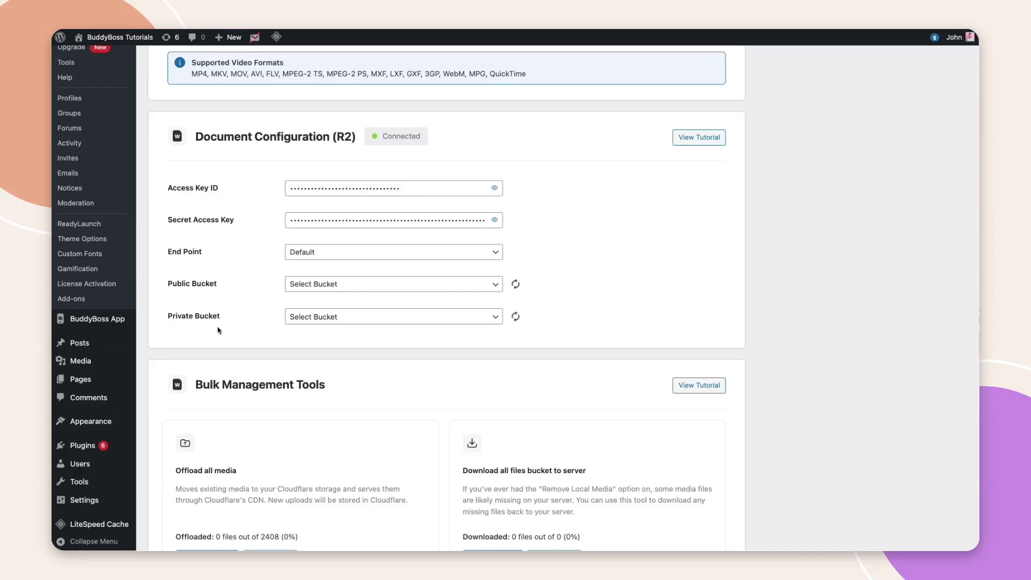
{"action": "scroll", "coordinate": [218, 330], "scroll_direction": "down", "scroll_amount": 5}
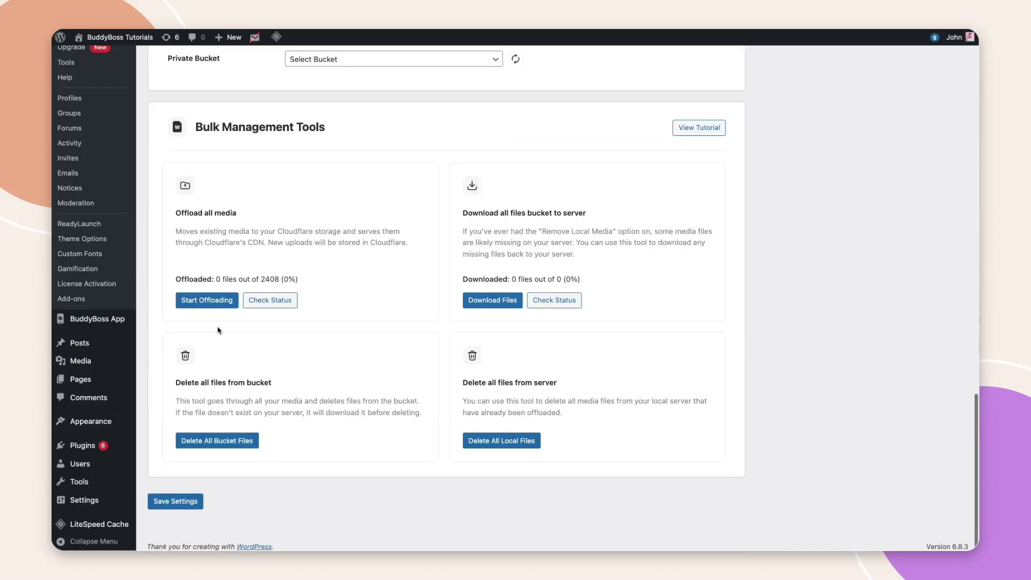
{"action": "left_click", "coordinate": [173, 505]}
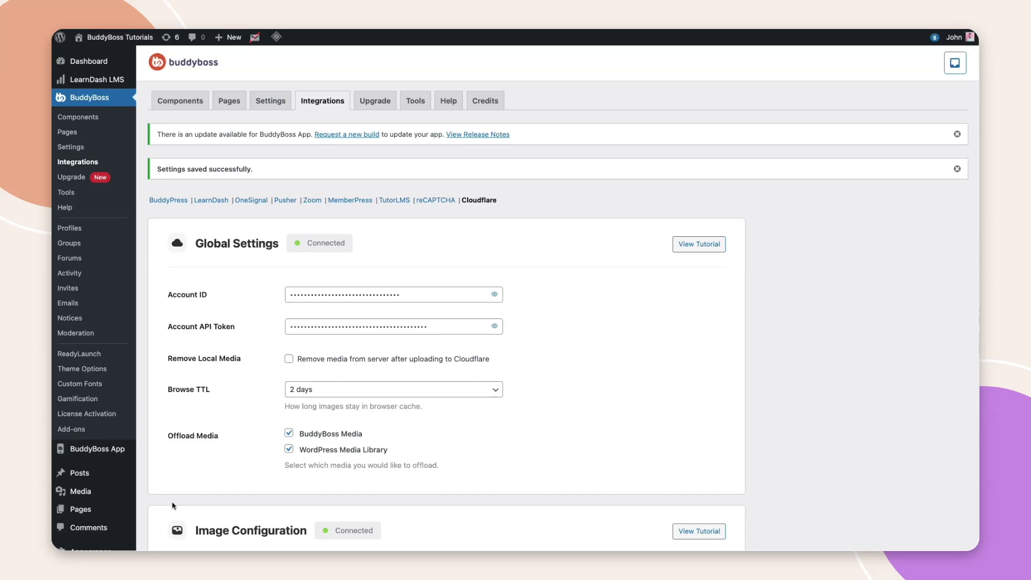
{"action": "scroll", "coordinate": [172, 506], "scroll_direction": "down", "scroll_amount": 5}
{"action": "scroll", "coordinate": [172, 505], "scroll_direction": "down", "scroll_amount": 5}
{"action": "scroll", "coordinate": [173, 506], "scroll_direction": "down", "scroll_amount": 5}
{"action": "scroll", "coordinate": [172, 505], "scroll_direction": "down", "scroll_amount": 4}
{"action": "scroll", "coordinate": [173, 506], "scroll_direction": "down", "scroll_amount": 1}
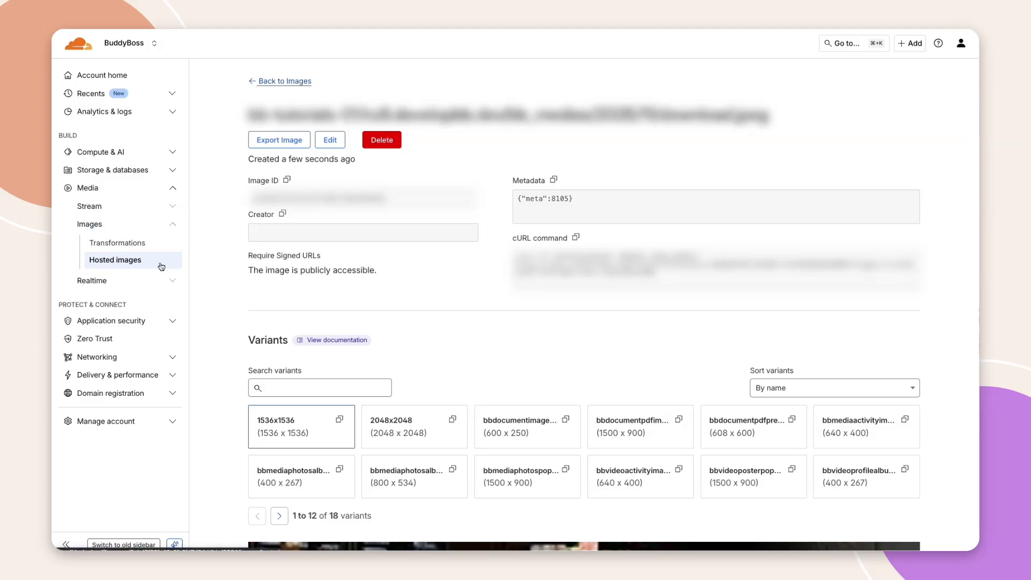
{"action": "scroll", "coordinate": [515, 322], "scroll_direction": "down", "scroll_amount": 4}
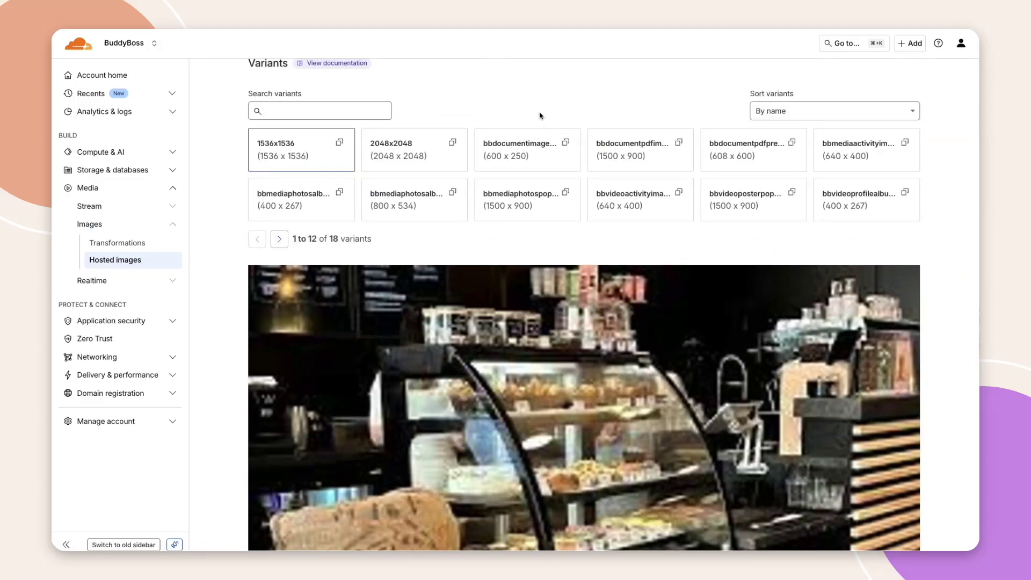
Expand the Stream section in the Cloudflare sidebar to view video options
{"action": "left_click", "coordinate": [171, 208]}
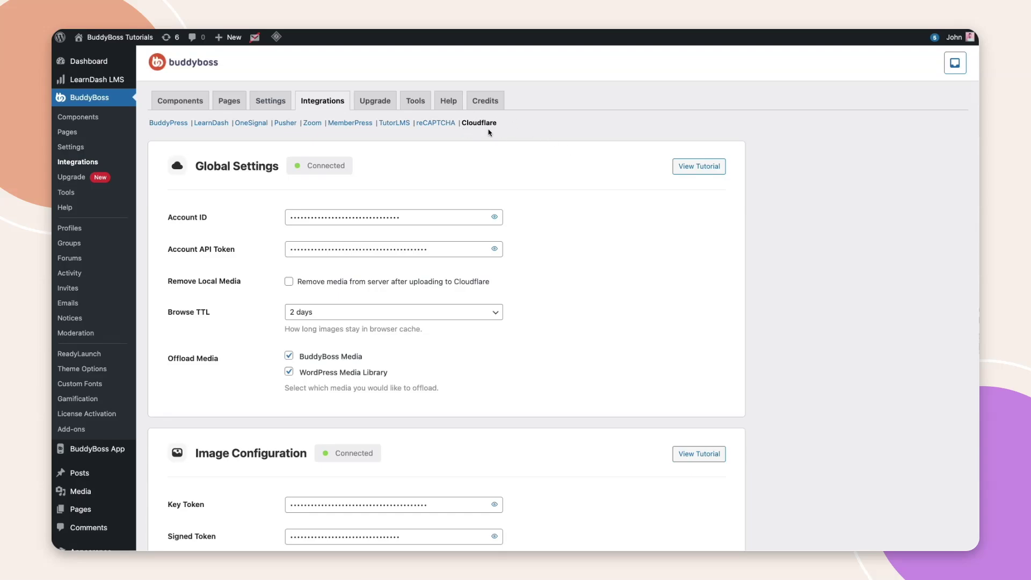
{"action": "scroll", "coordinate": [489, 174], "scroll_direction": "down", "scroll_amount": 3}
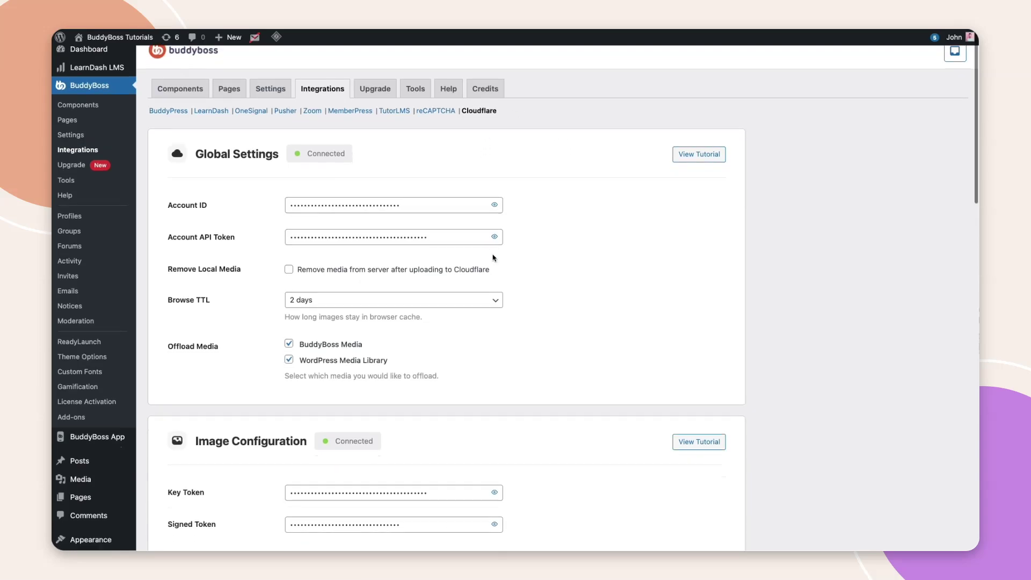
{"action": "scroll", "coordinate": [492, 242], "scroll_direction": "down", "scroll_amount": 5}
{"action": "scroll", "coordinate": [494, 261], "scroll_direction": "down", "scroll_amount": 5}
{"action": "scroll", "coordinate": [494, 261], "scroll_direction": "down", "scroll_amount": 1}
{"action": "scroll", "coordinate": [496, 262], "scroll_direction": "down", "scroll_amount": 4}
{"action": "scroll", "coordinate": [495, 262], "scroll_direction": "down", "scroll_amount": 2}
{"action": "scroll", "coordinate": [495, 261], "scroll_direction": "down", "scroll_amount": 5}
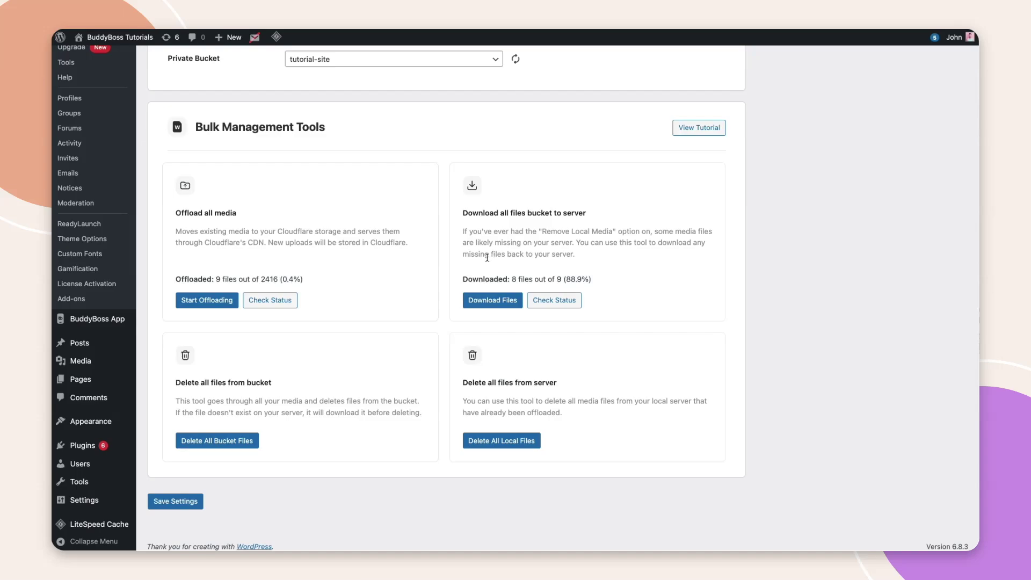
Start offloading under Bulk Management Tools' 'Offload all media'
{"action": "left_click", "coordinate": [207, 300]}
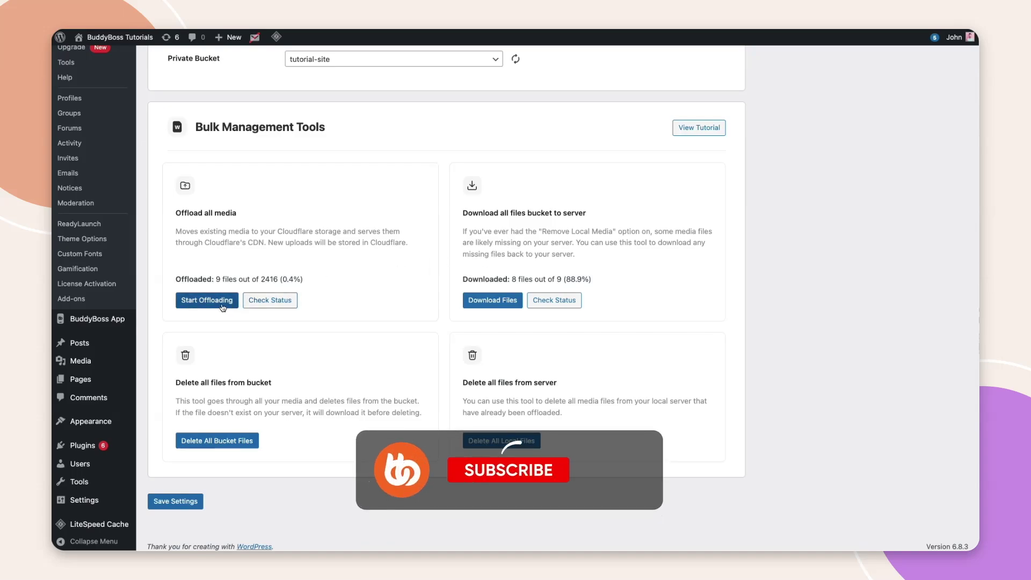